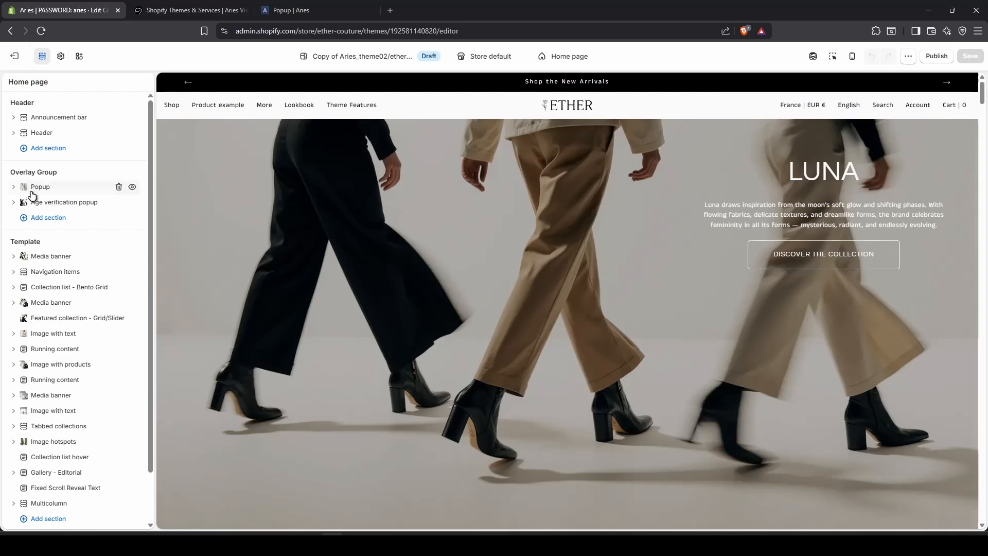
Open the Popup section under Overlay Group to view its Heading, Text and Email form blocks.
left_click(49, 220)
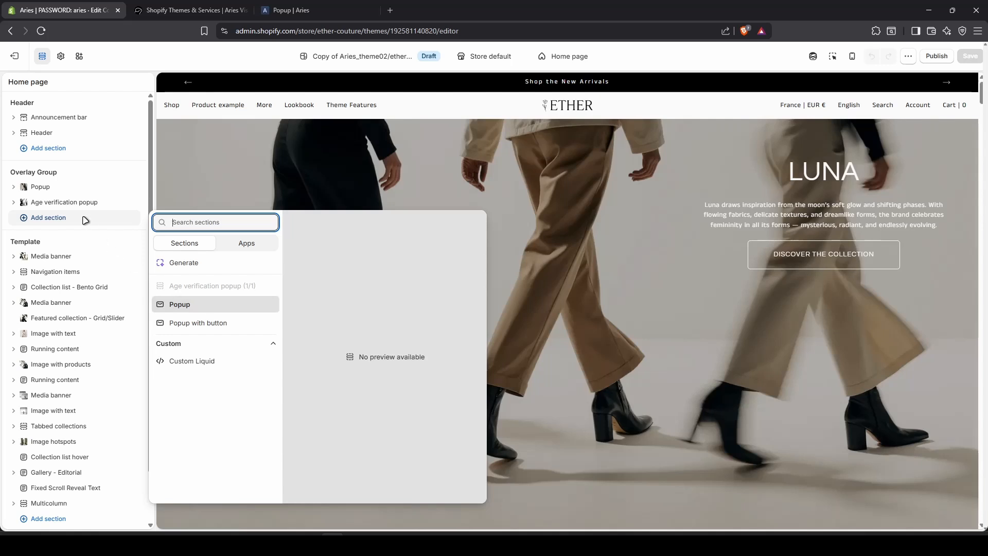
left_click(45, 190)
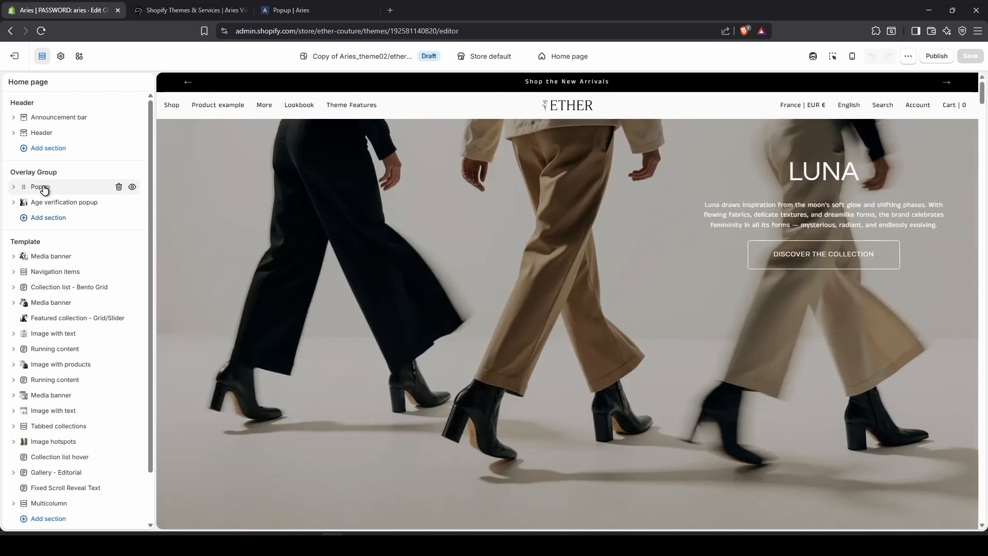
left_click(45, 188)
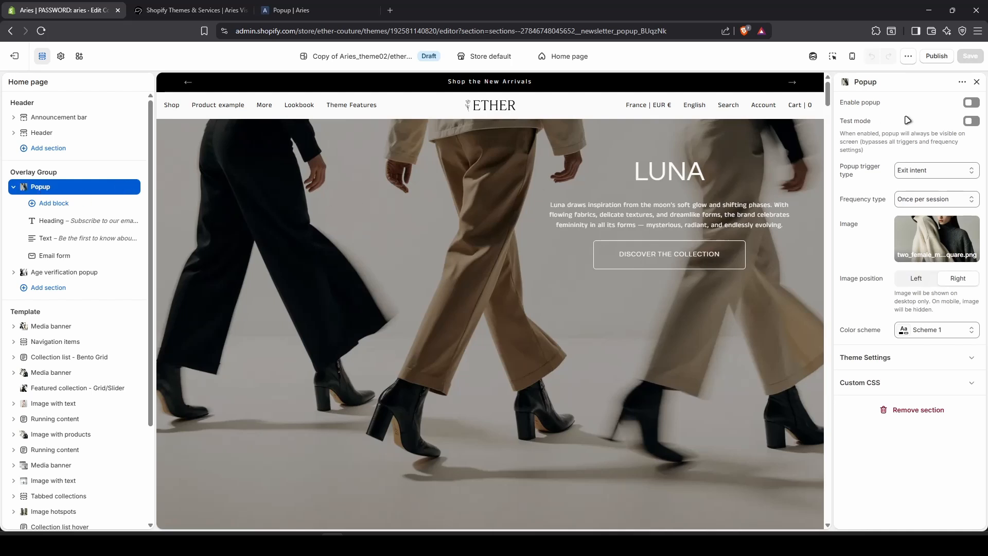
Switch on both the Enable popup and Test mode toggles in the Popup settings.
left_click(972, 103)
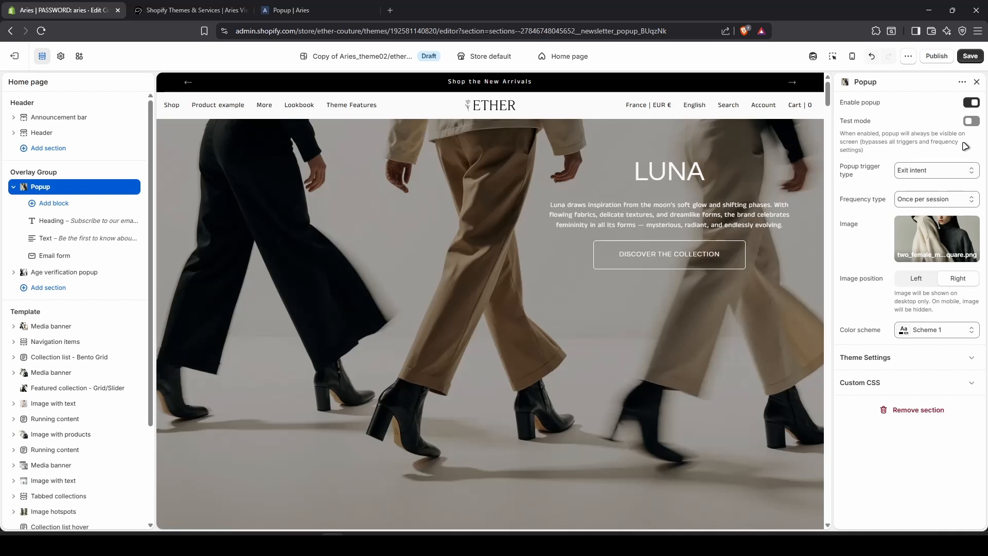
left_click(972, 121)
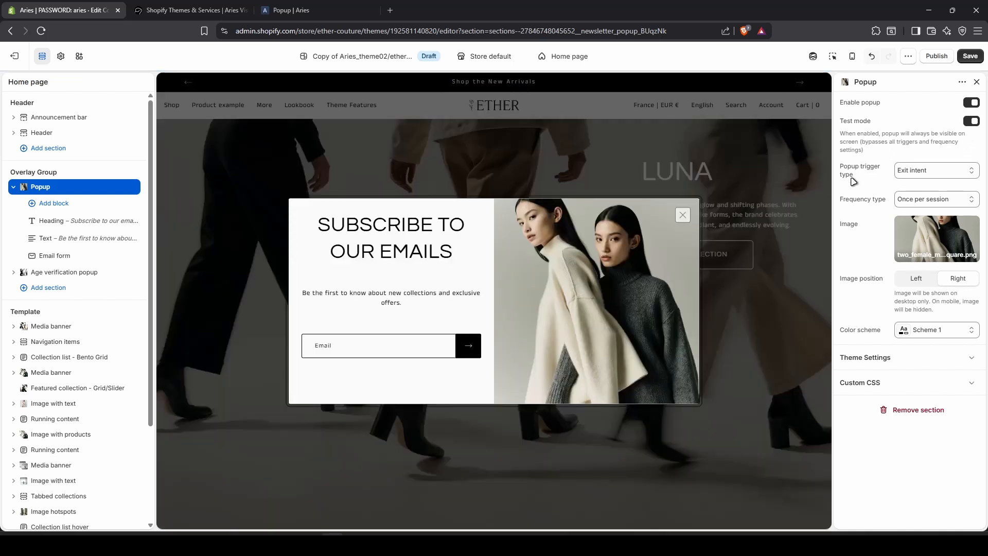
Set the popup trigger type to Delay, save, and preview the theme on the storefront.
left_click(934, 170)
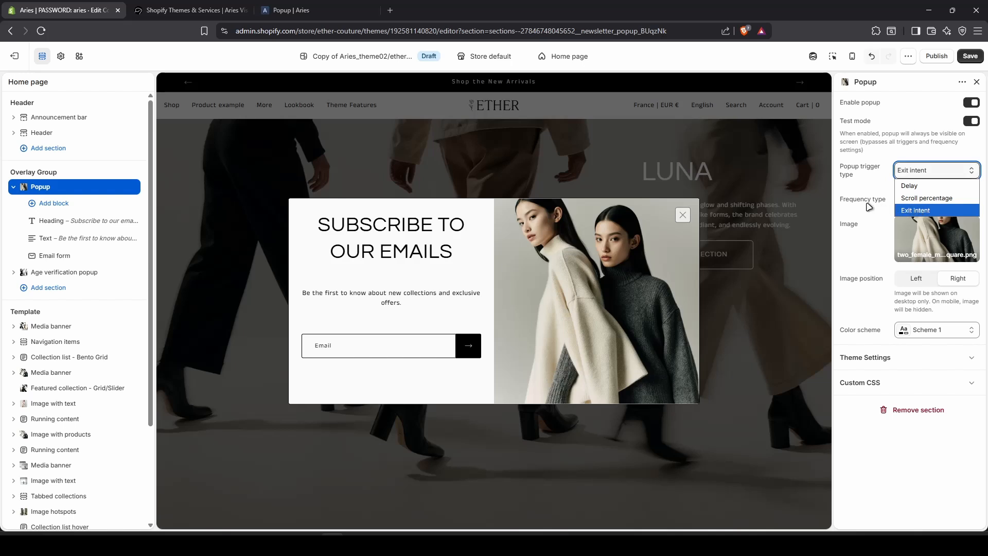
left_click(915, 185)
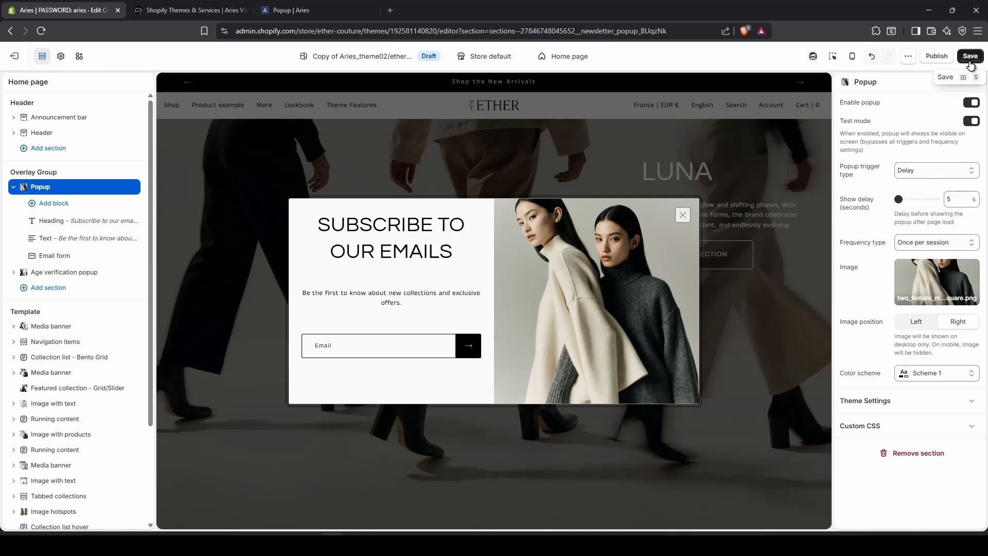
left_click(971, 121)
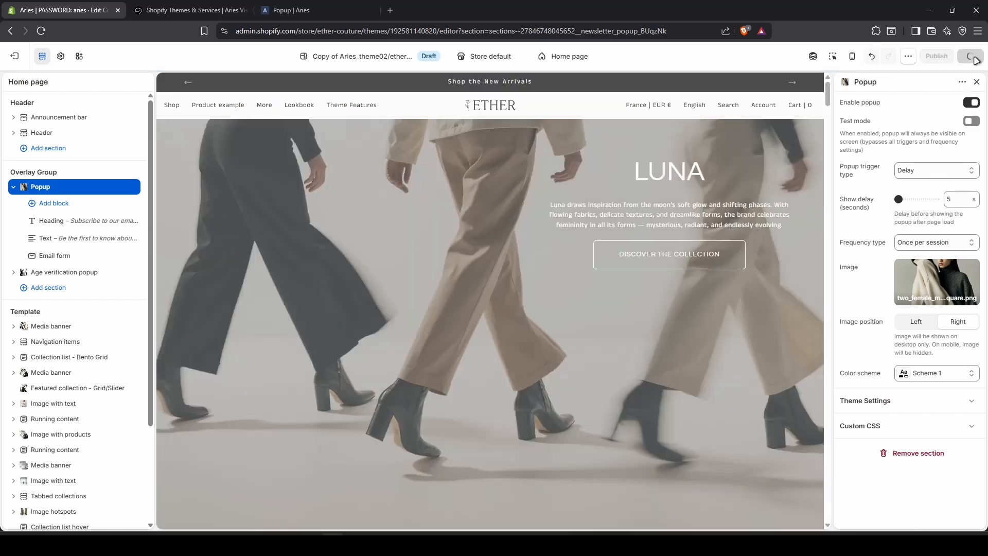
left_click(970, 56)
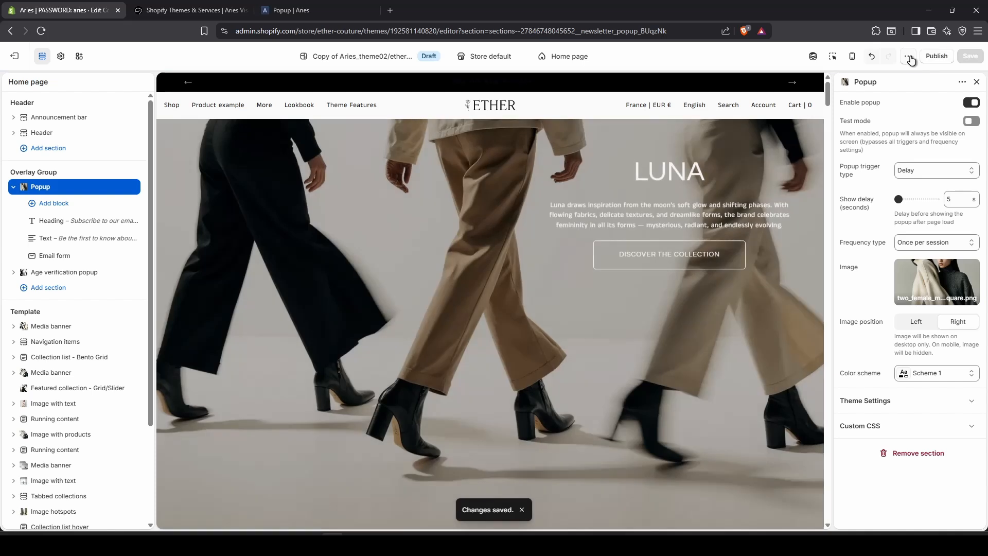
left_click(910, 58)
left_click(841, 119)
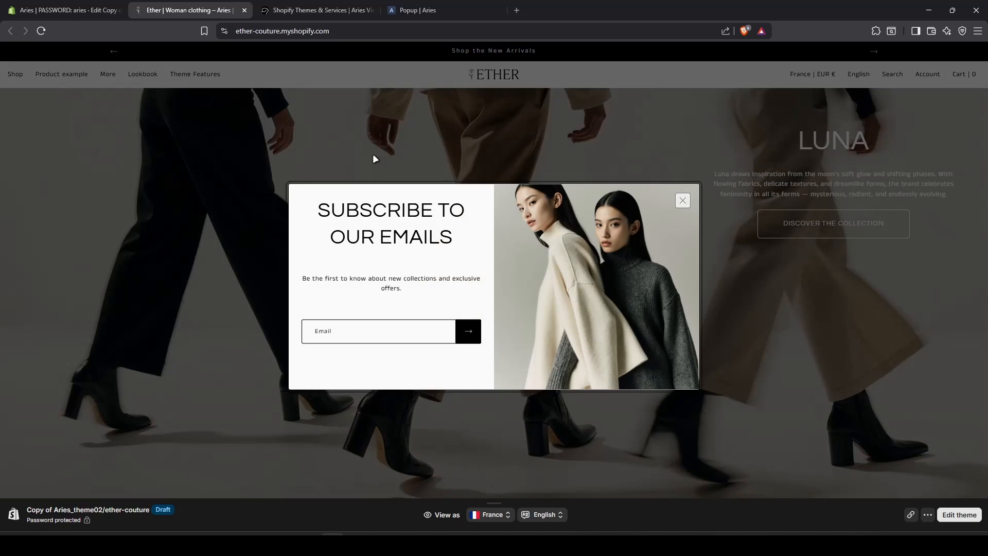
Close the subscribe popup, delete the store's cookies and site data, and return to the editor.
left_click(682, 200)
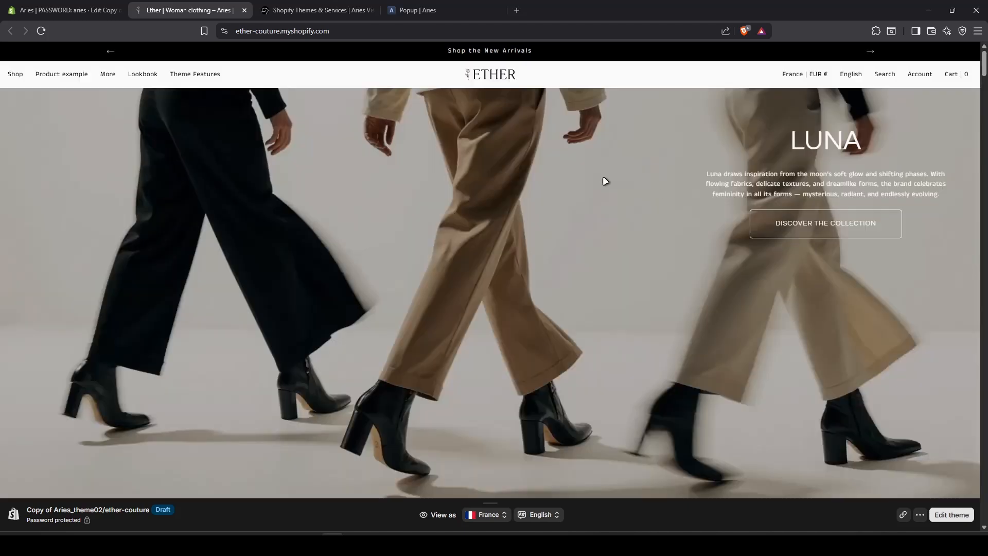
left_click(224, 31)
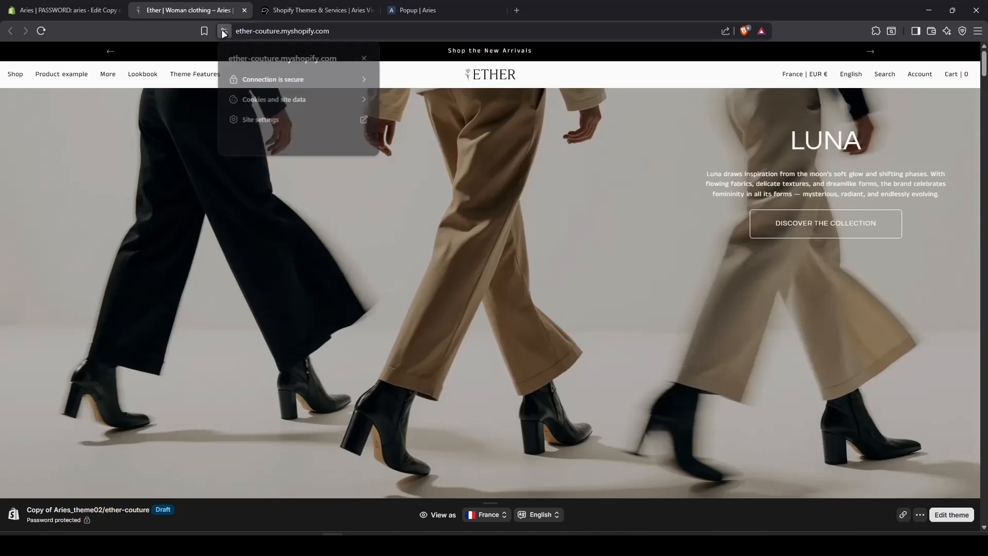
left_click(321, 101)
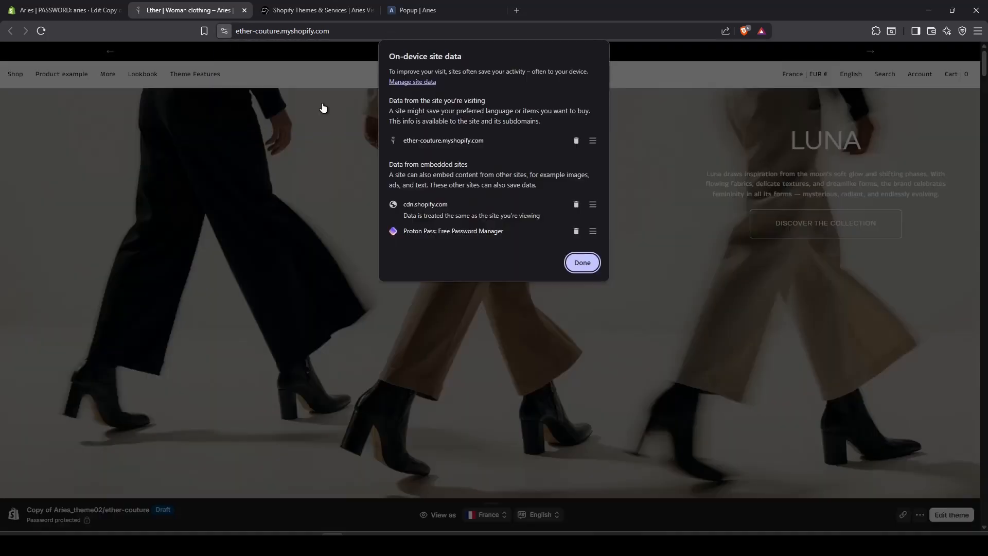
left_click(576, 141)
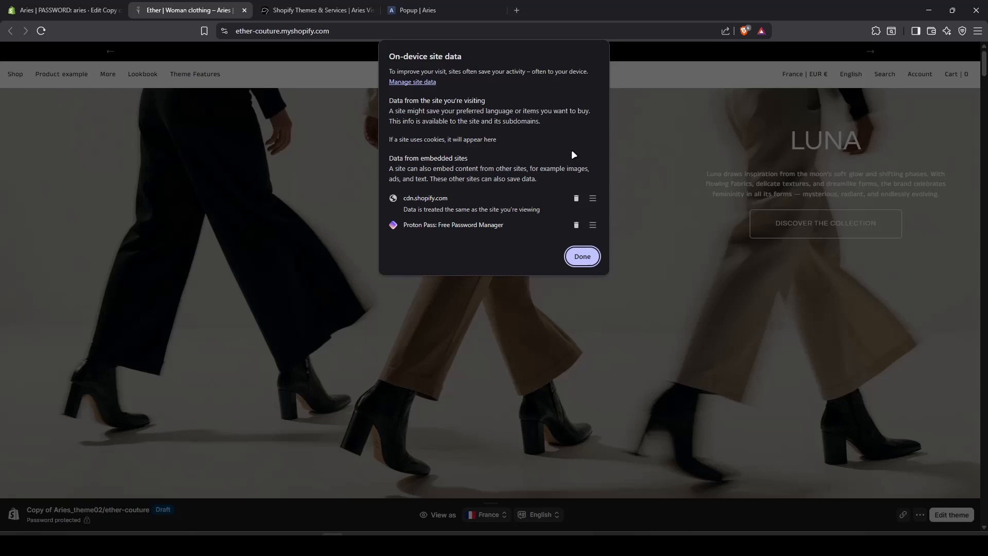
left_click(584, 254)
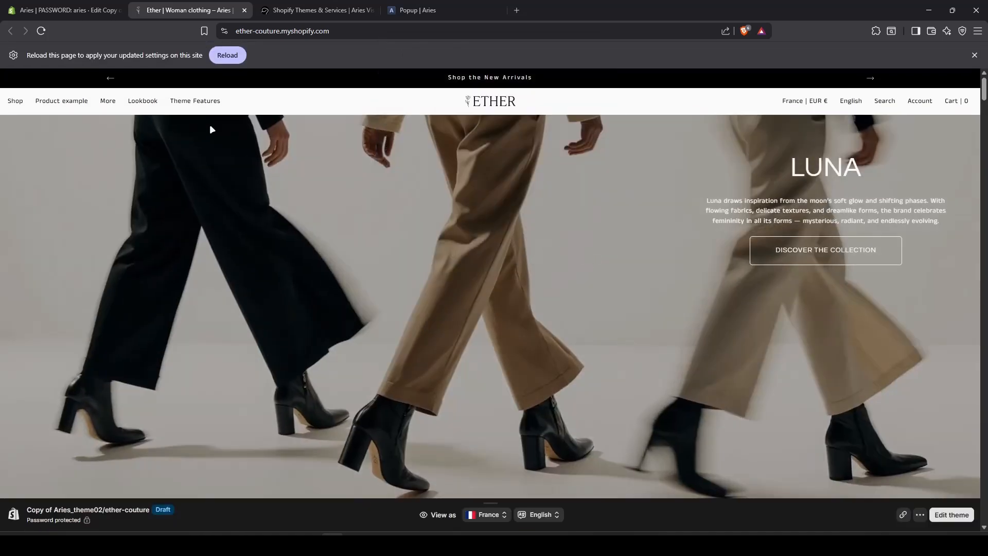
left_click(67, 6)
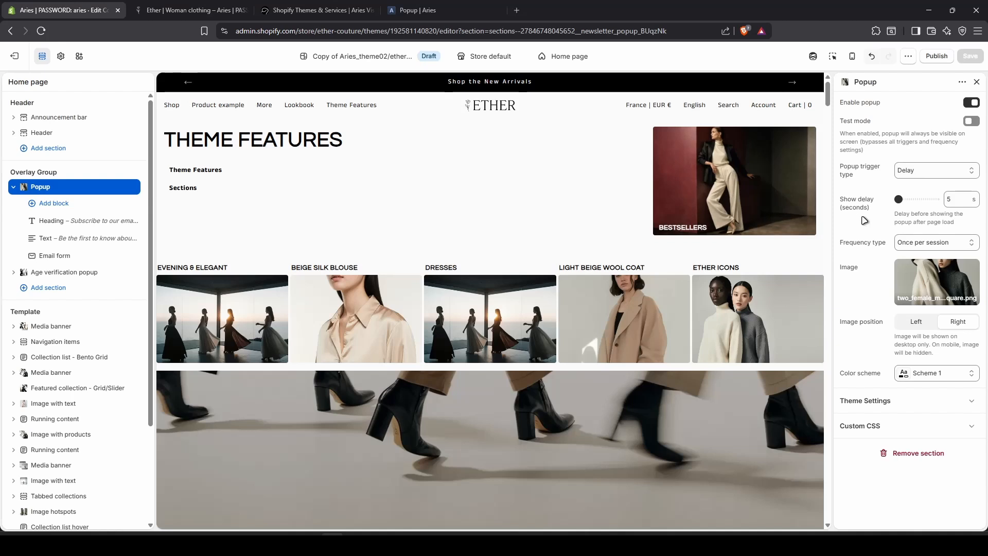
Change the popup trigger to a 10% Scroll percentage and save it.
left_click(940, 174)
left_click(931, 198)
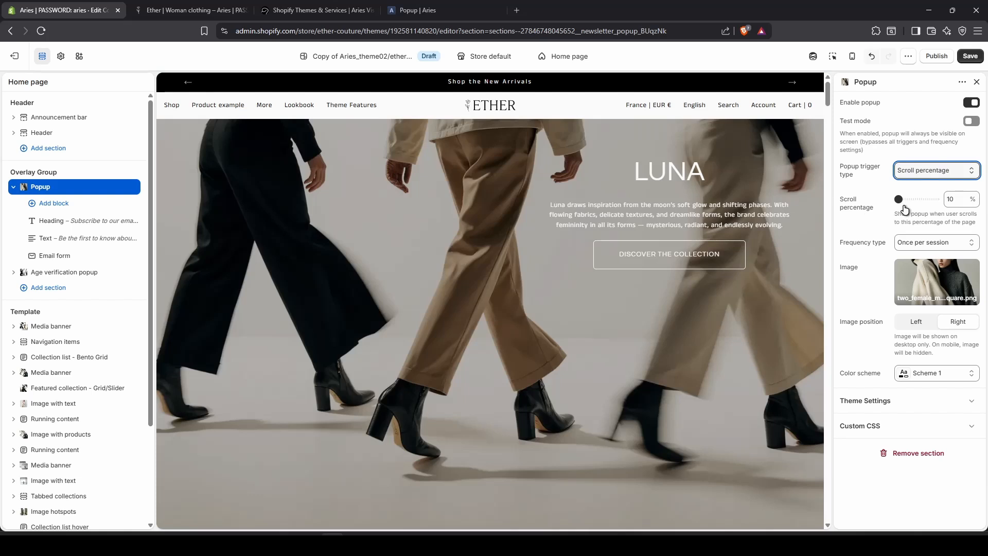
left_click(970, 58)
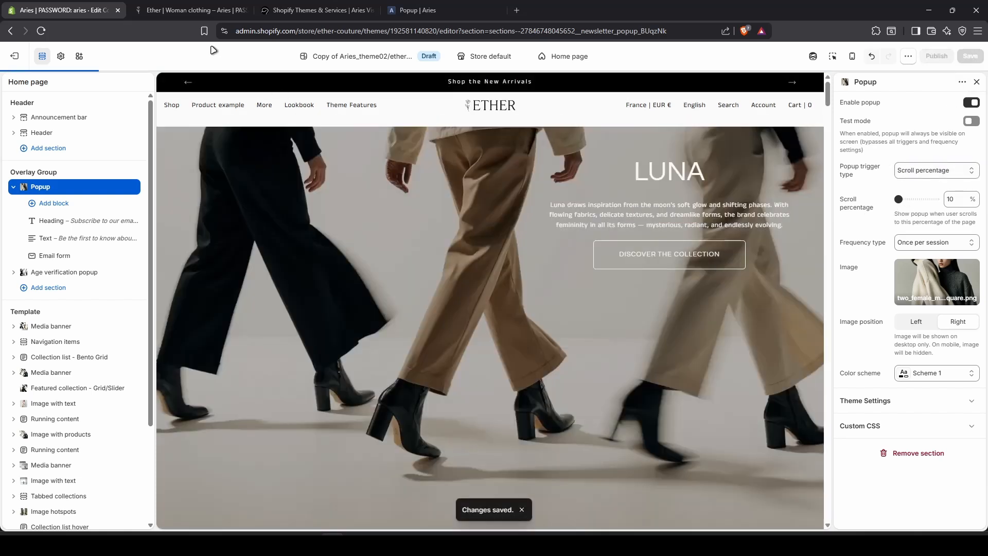
left_click(169, 11)
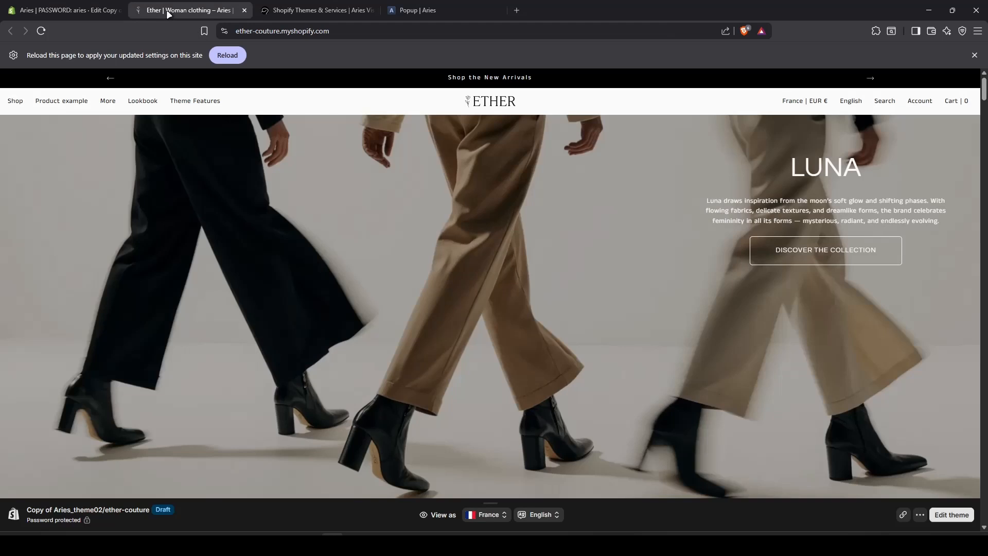
Reload the storefront, scroll until the subscribe popup appears, then close it.
left_click(226, 53)
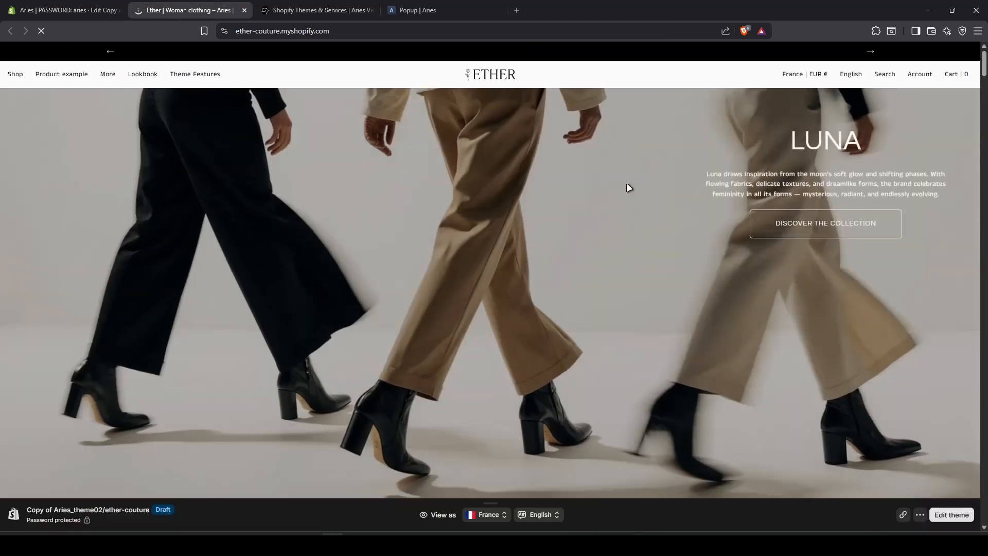
scroll(662, 183, "down", 15)
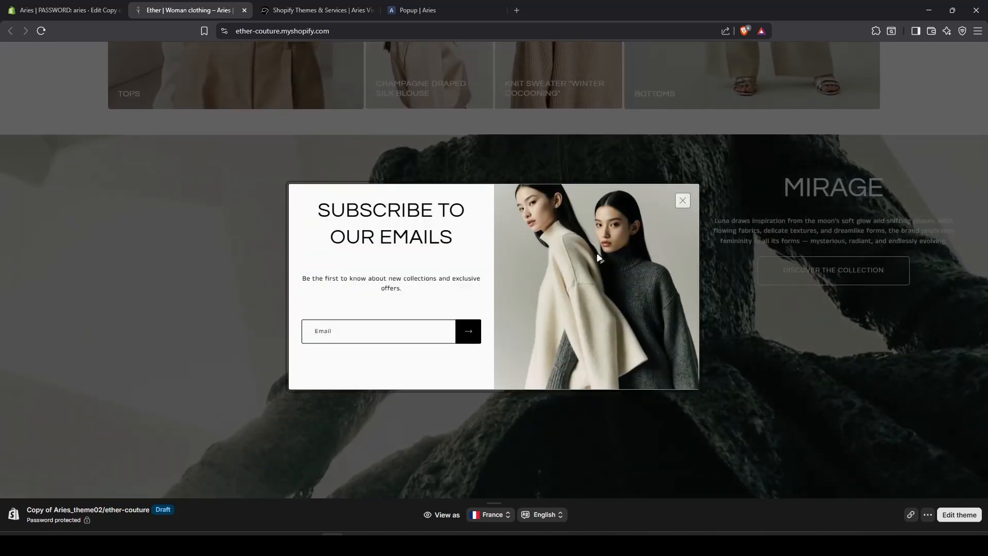
left_click(682, 201)
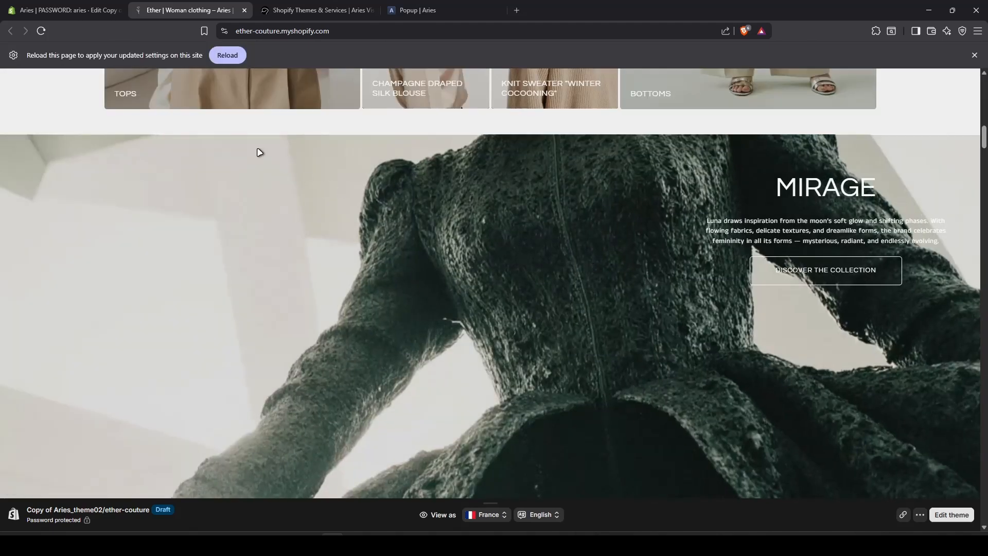
left_click(91, 5)
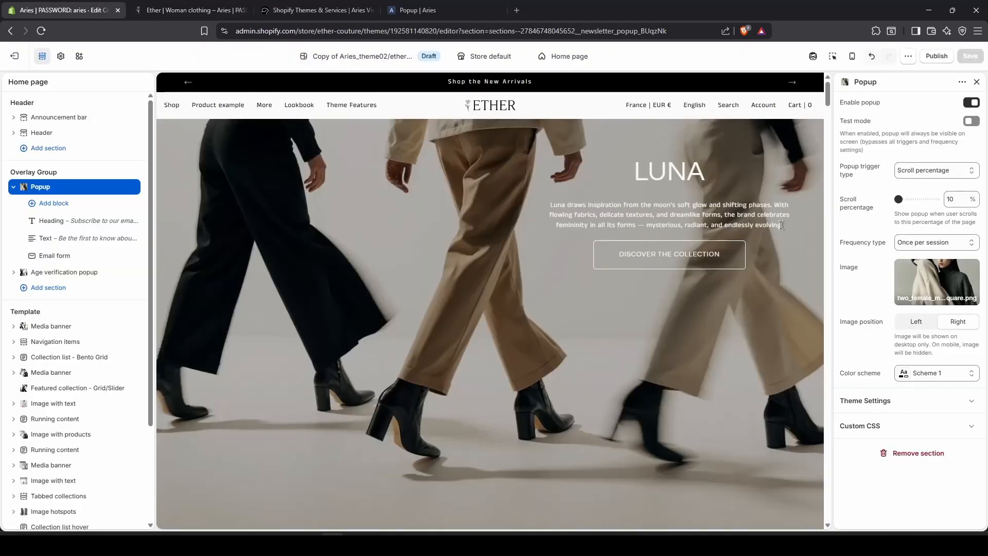
Switch the popup trigger type to Exit intent and save the change.
left_click(919, 177)
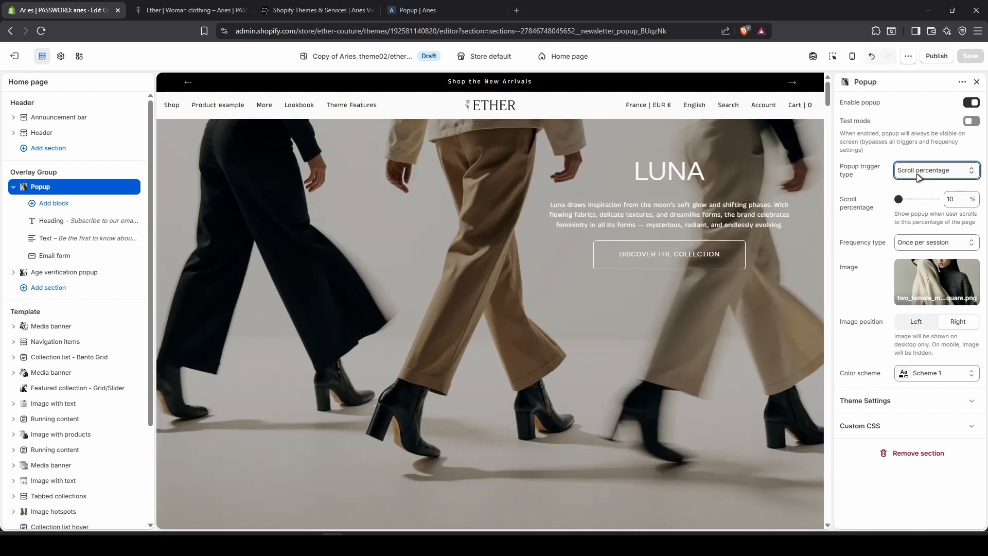
left_click(926, 212)
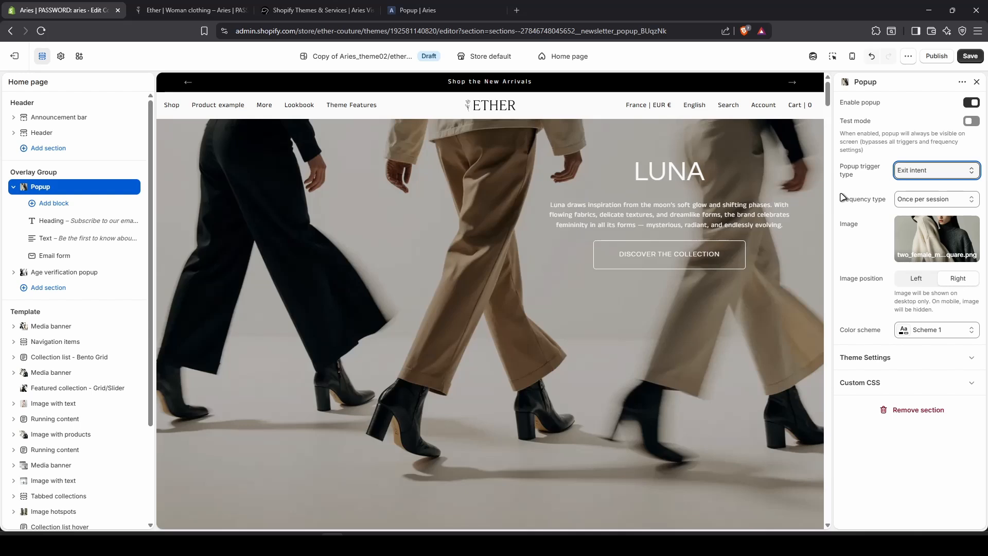
left_click(970, 56)
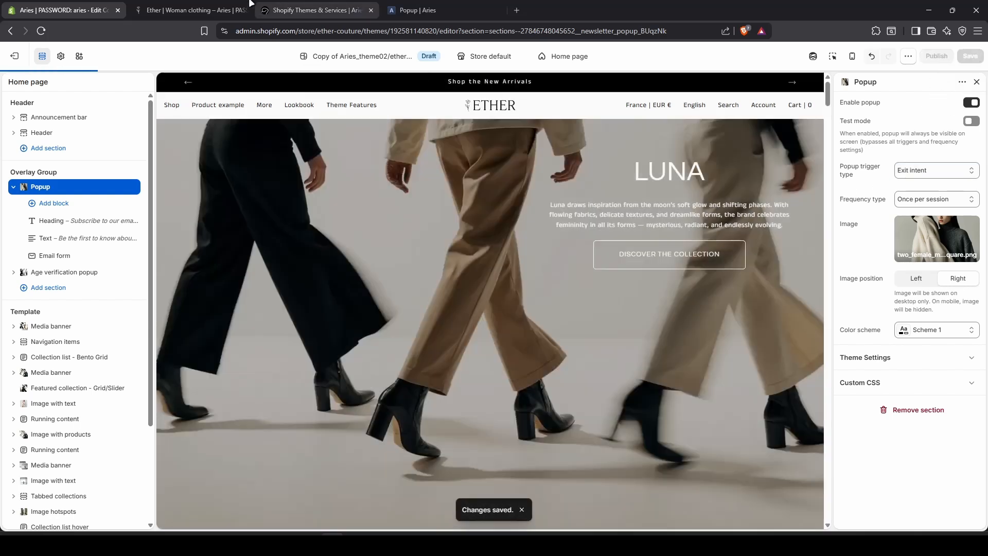
left_click(250, 6)
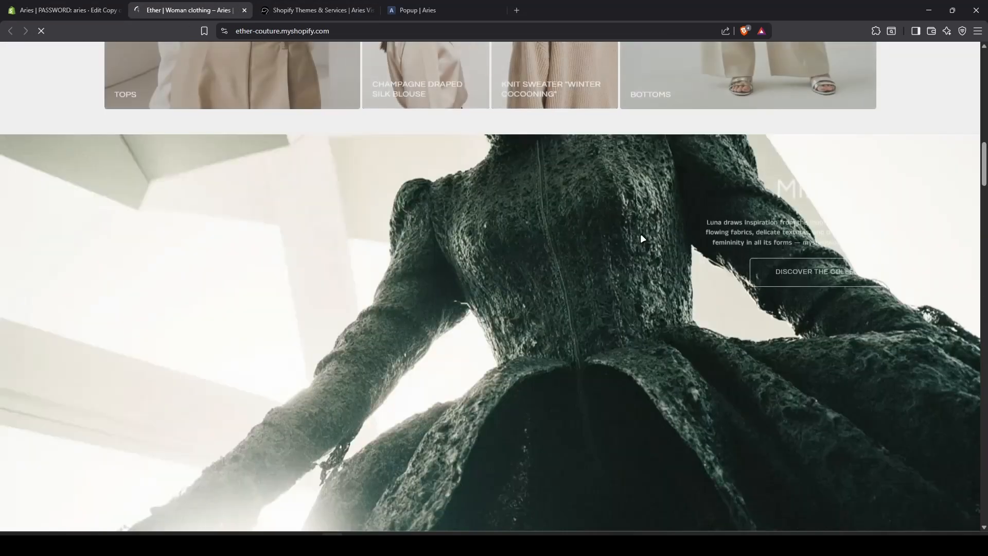
Scroll the storefront until the subscribe popup appears, then close it.
scroll(642, 232, "down", 2)
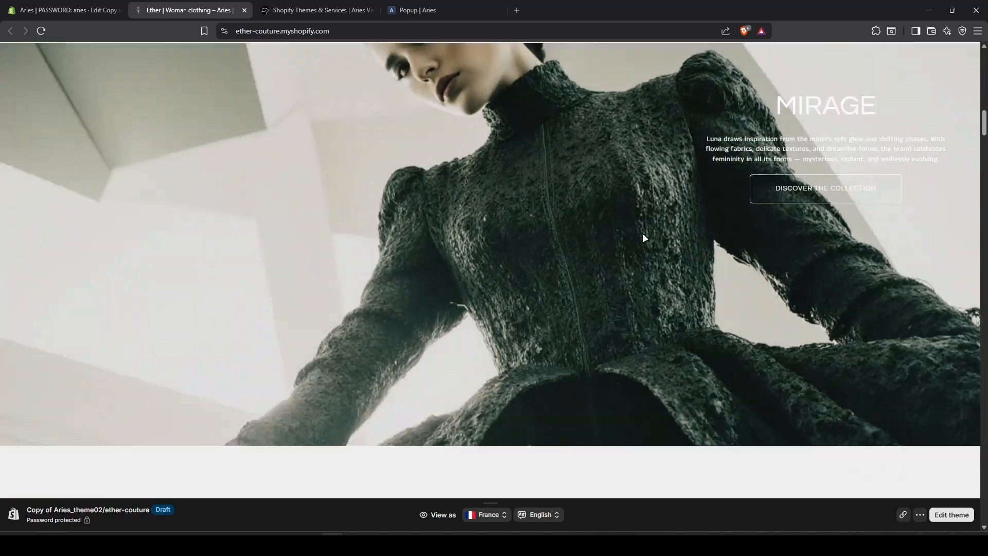
scroll(644, 237, "down", 8)
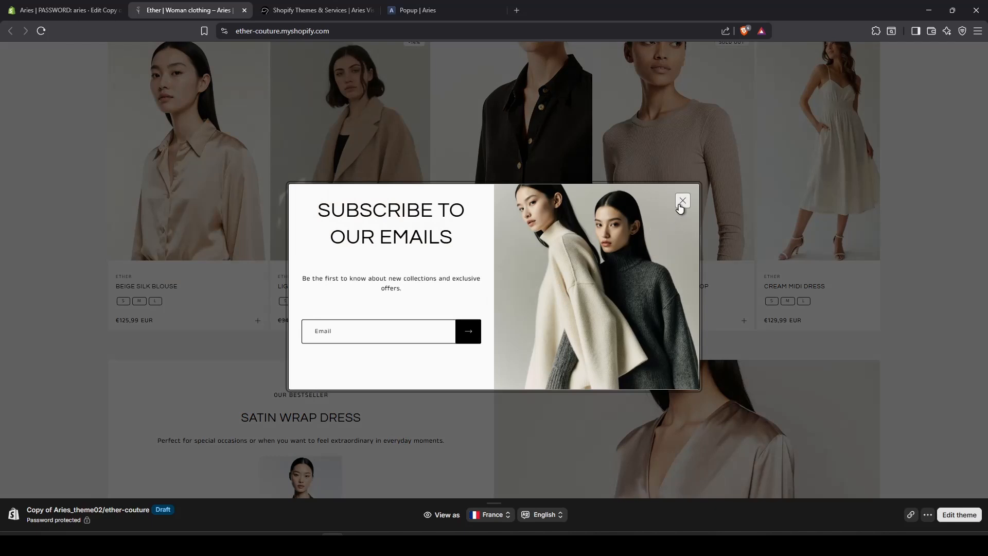
left_click(682, 200)
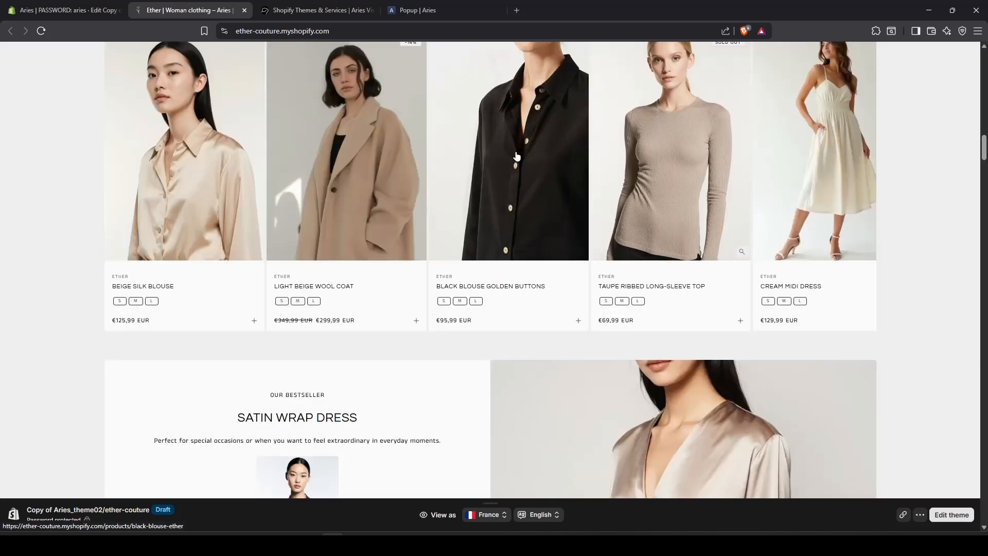
scroll(679, 208, "up", 5)
Delete the store's saved cookies and site data, then return to the theme editor.
left_click(225, 31)
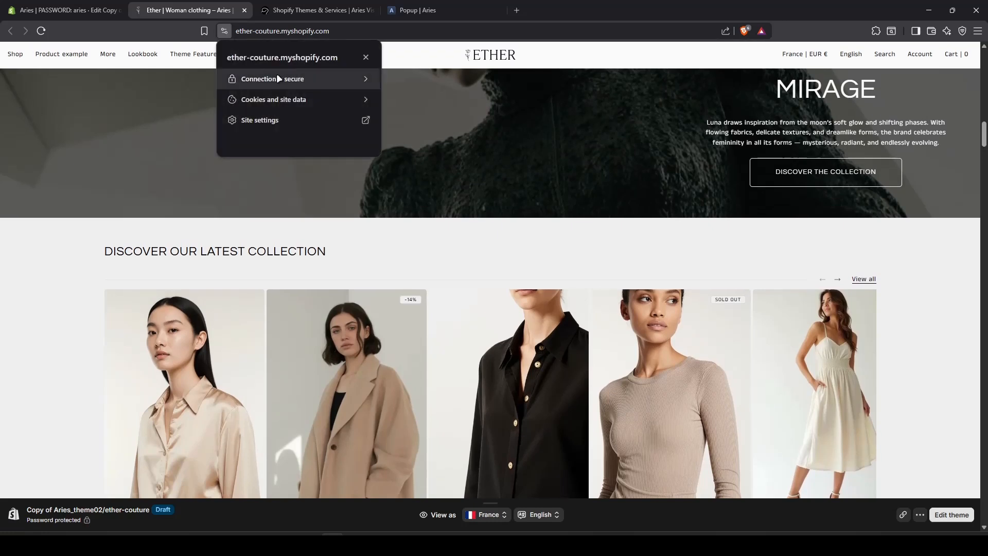
left_click(314, 97)
left_click(367, 95)
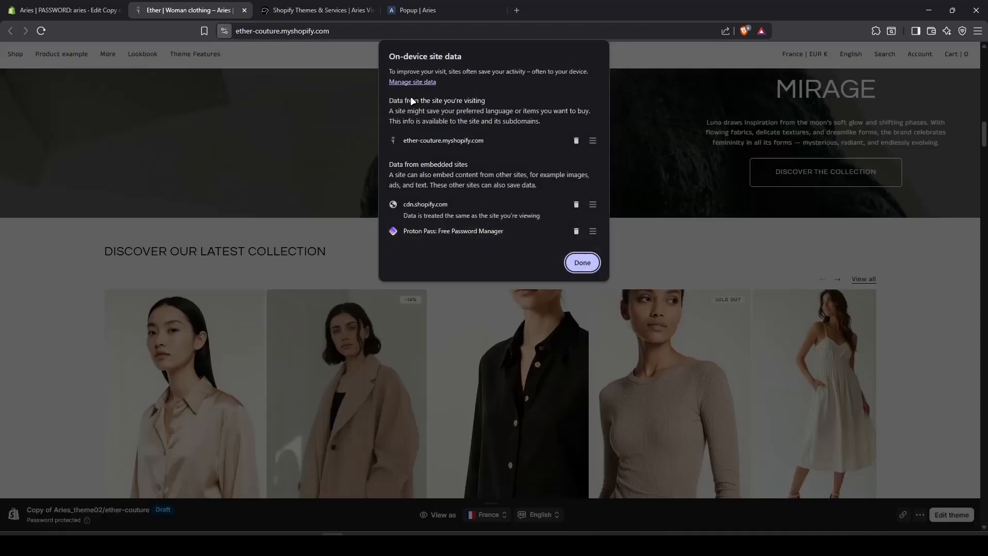
left_click(577, 140)
left_click(585, 256)
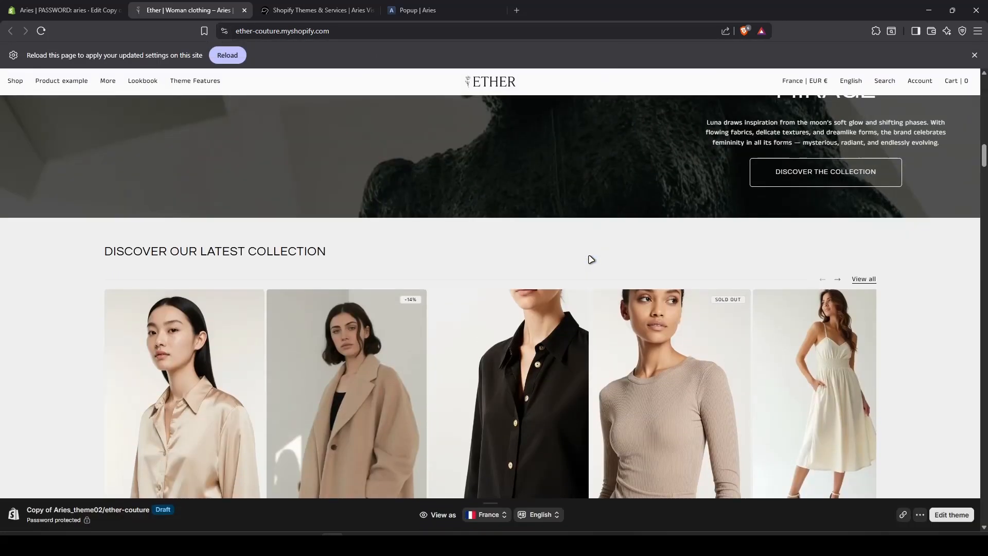
left_click(66, 10)
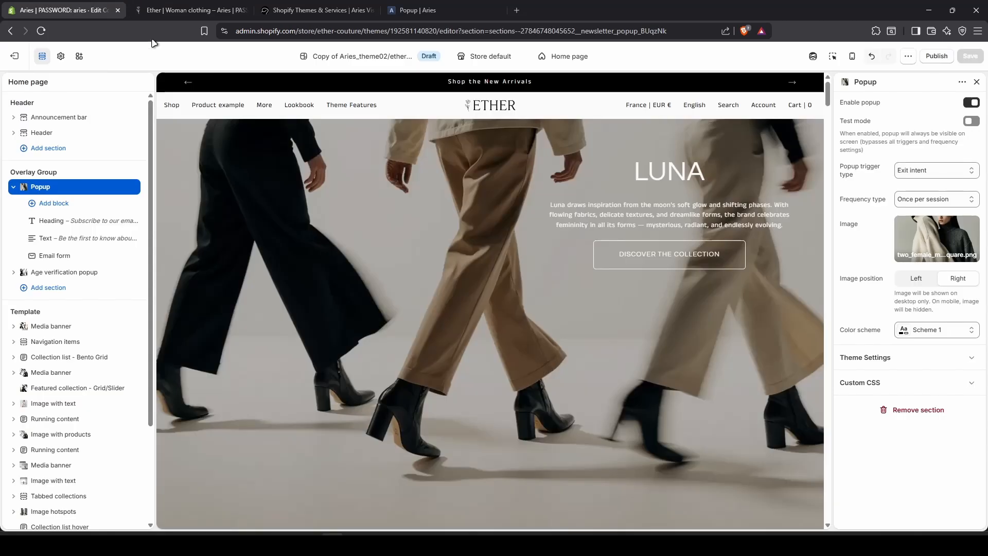
Set the popup frequency to Custom (days) with 7 days and turn Test mode on.
left_click(936, 201)
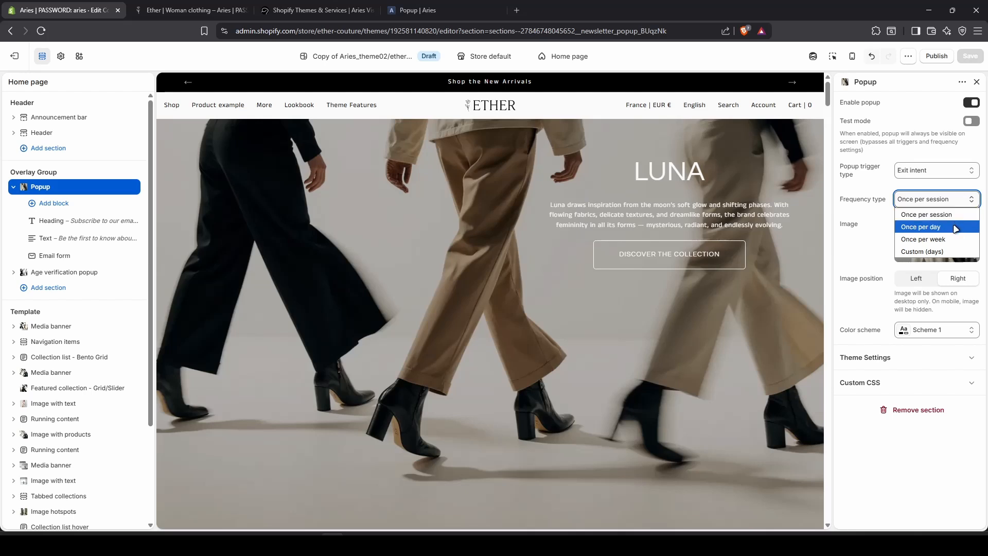
left_click(926, 251)
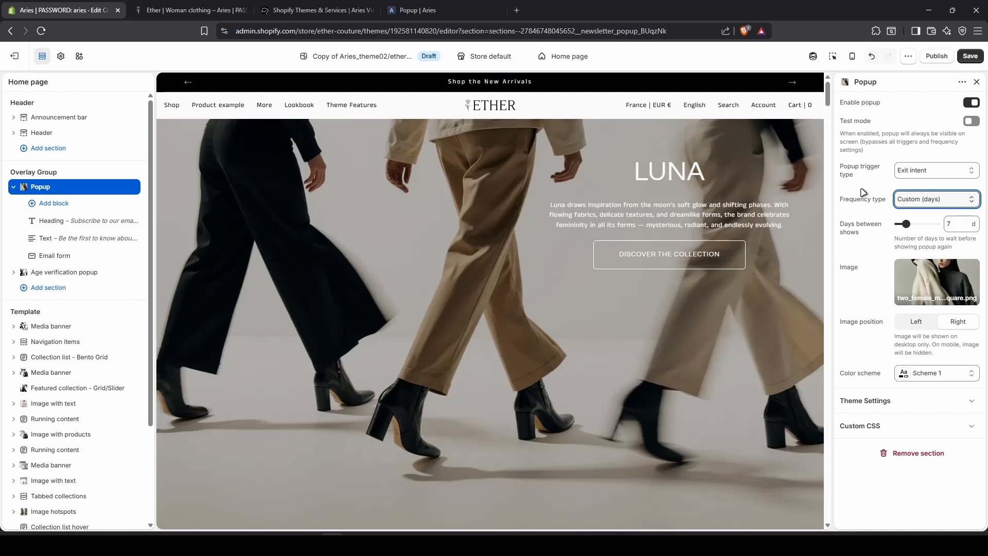
left_click(972, 121)
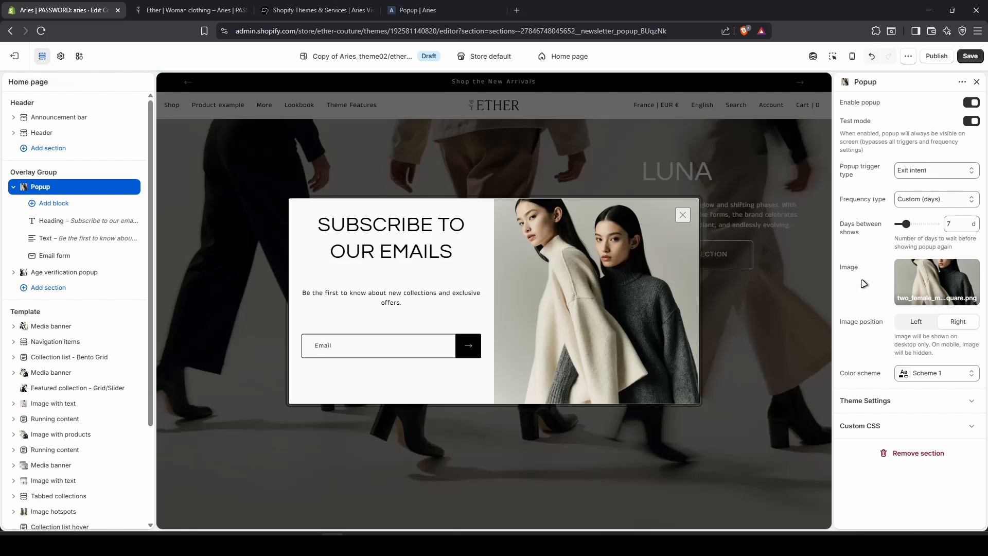
Try image position Left and colour Scheme 2, then restore Right and Scheme 1.
left_click(913, 323)
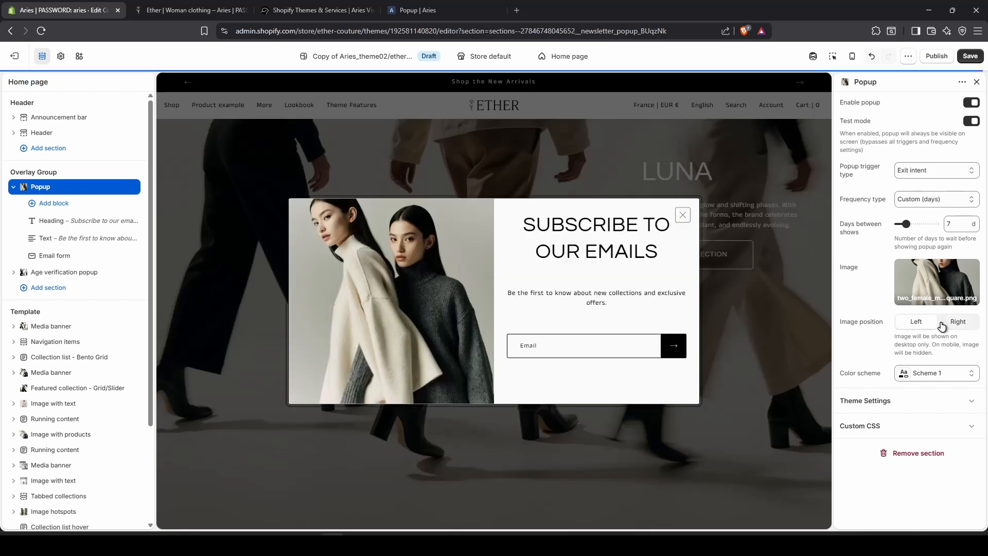
left_click(968, 324)
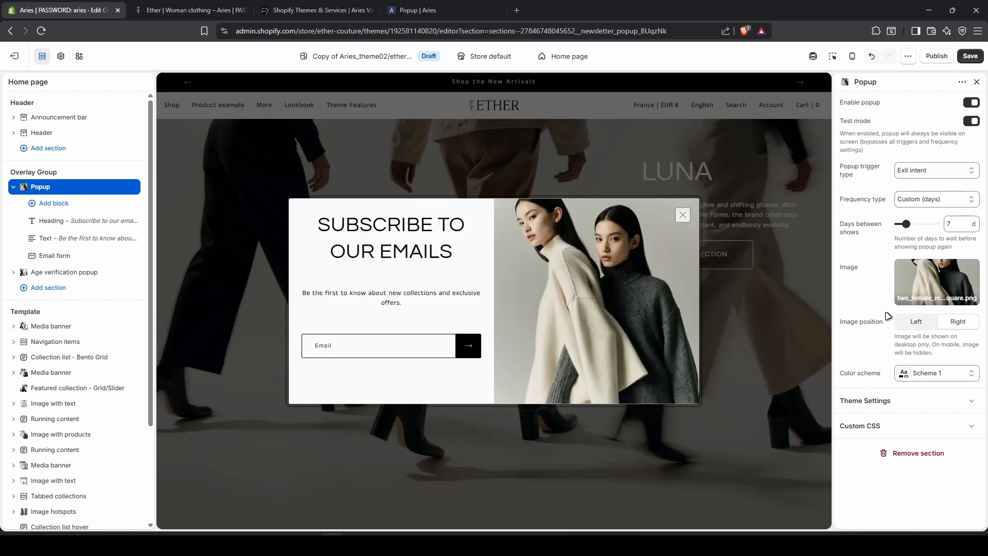
left_click(944, 376)
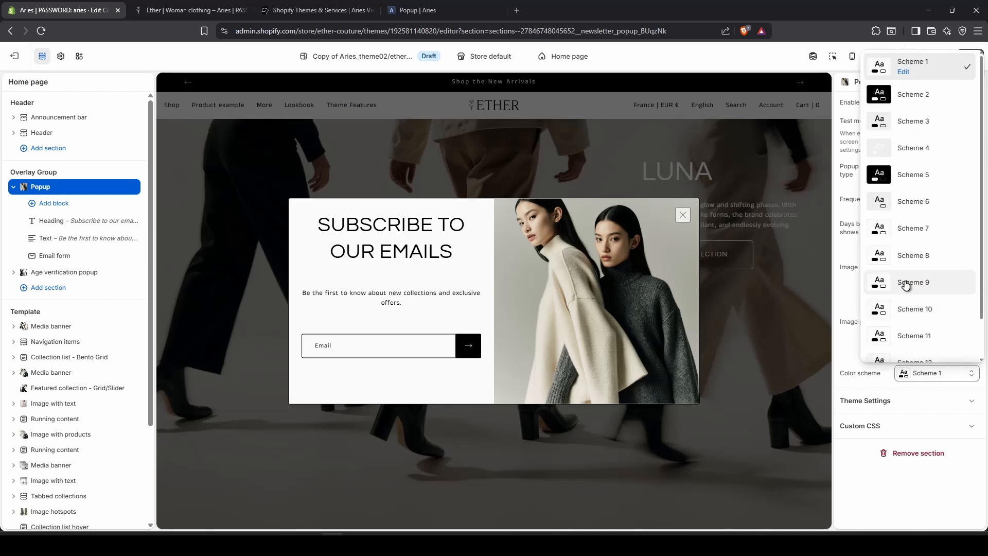
left_click(919, 102)
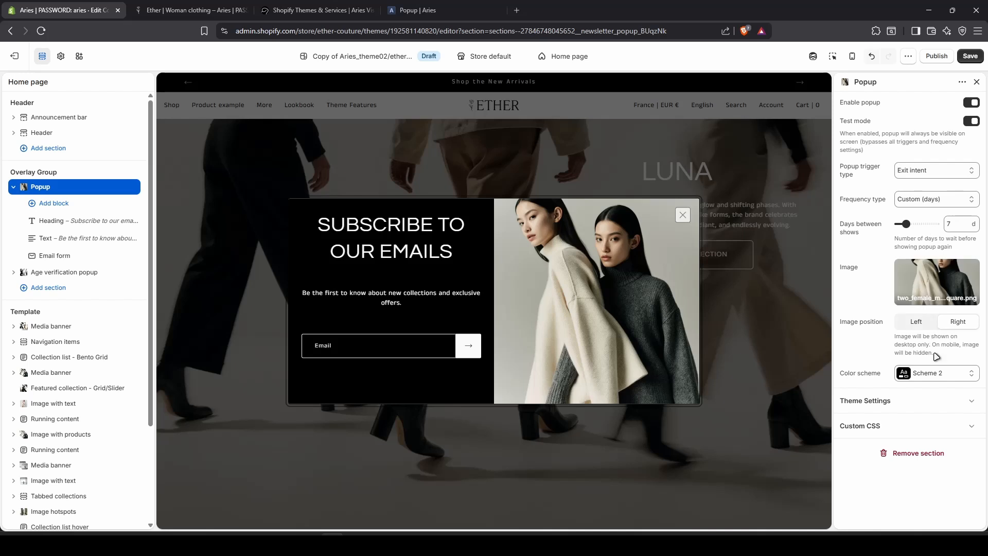
left_click(942, 374)
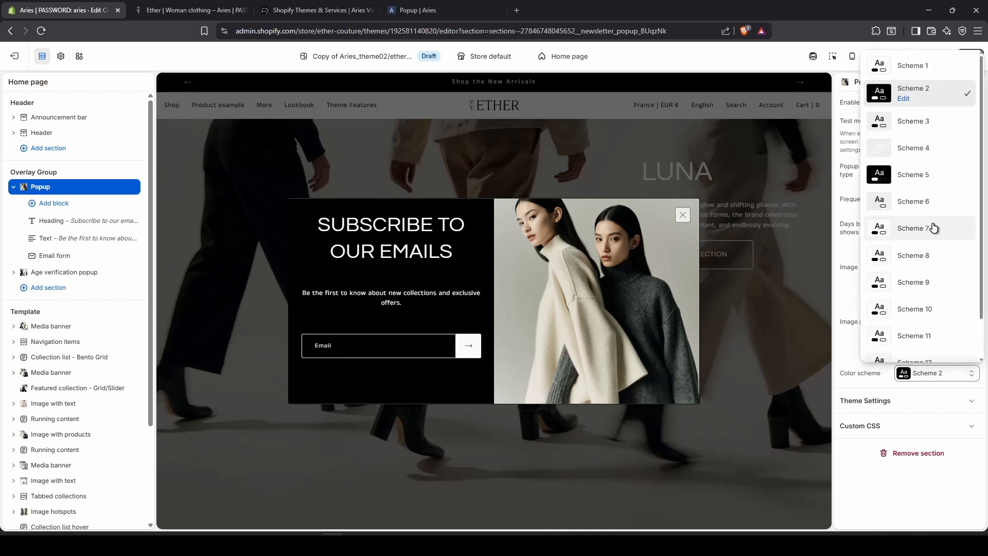
left_click(940, 70)
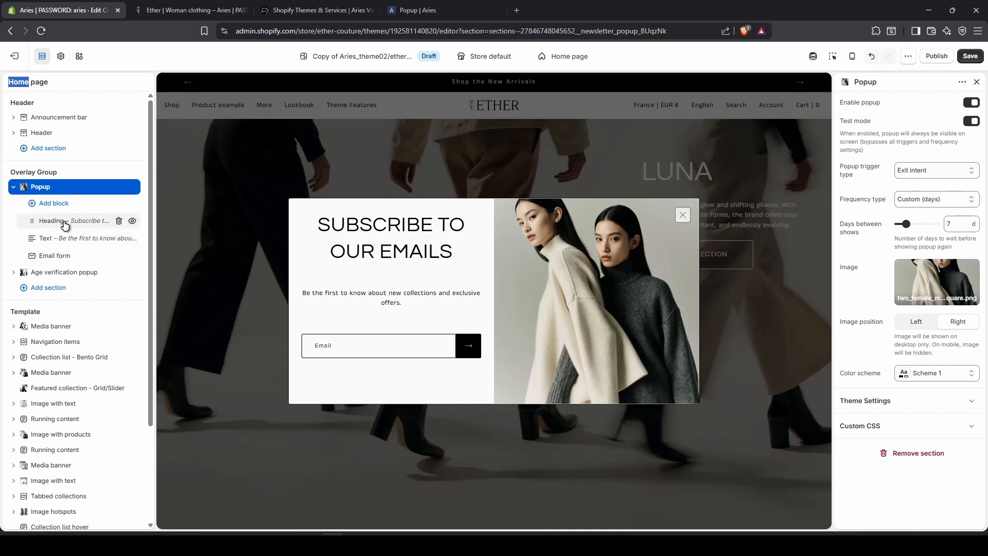
Try heading size L and underline, revert to M without underline, then select the Text block.
left_click(64, 225)
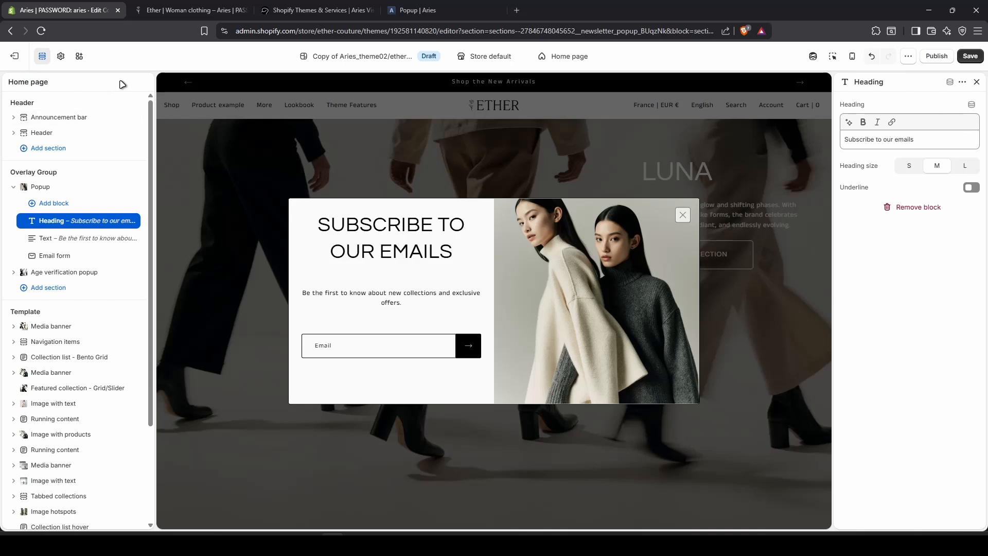
left_click(963, 167)
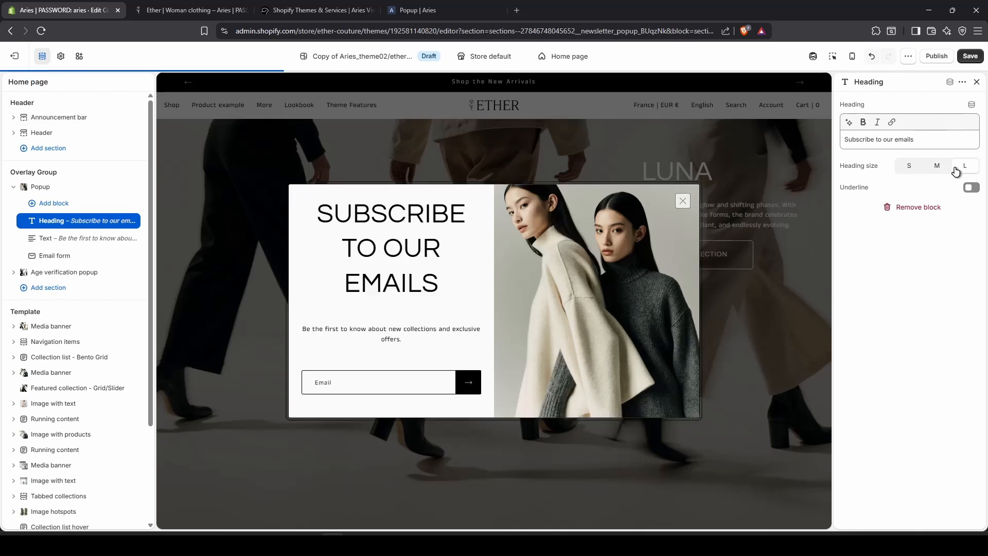
left_click(935, 170)
left_click(971, 189)
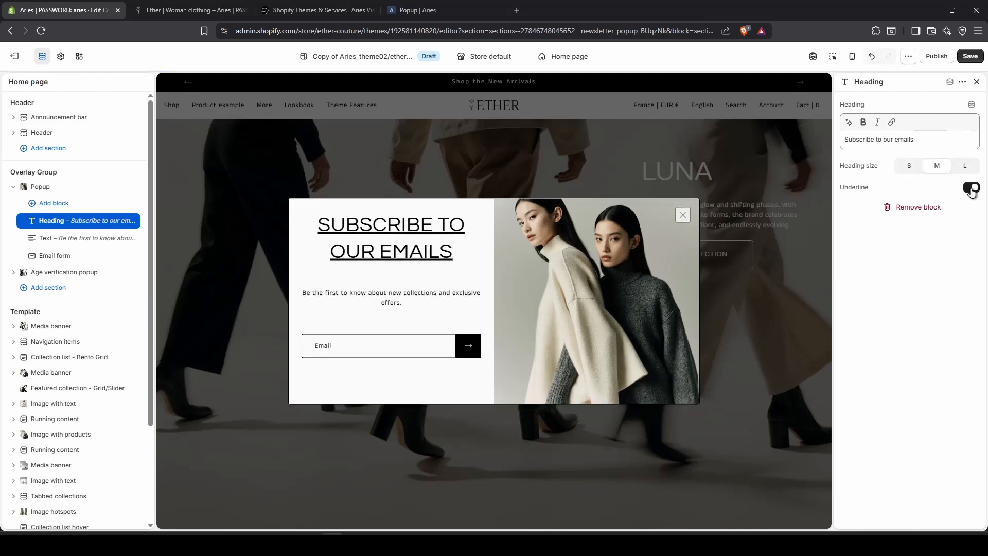
left_click(972, 189)
left_click(96, 239)
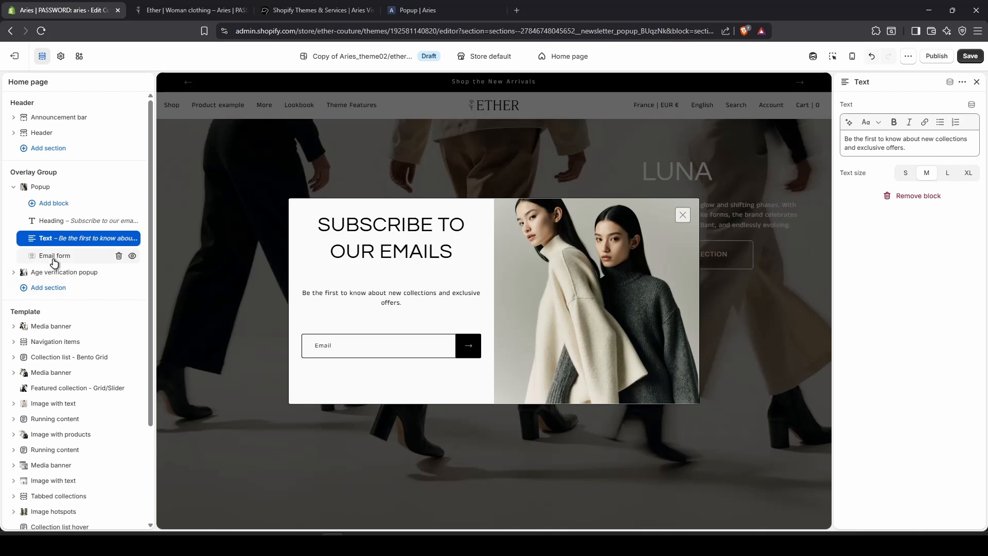
In the Email form block, add a consent checkbox and show discount code WELCOME10 after subscribing.
left_click(50, 257)
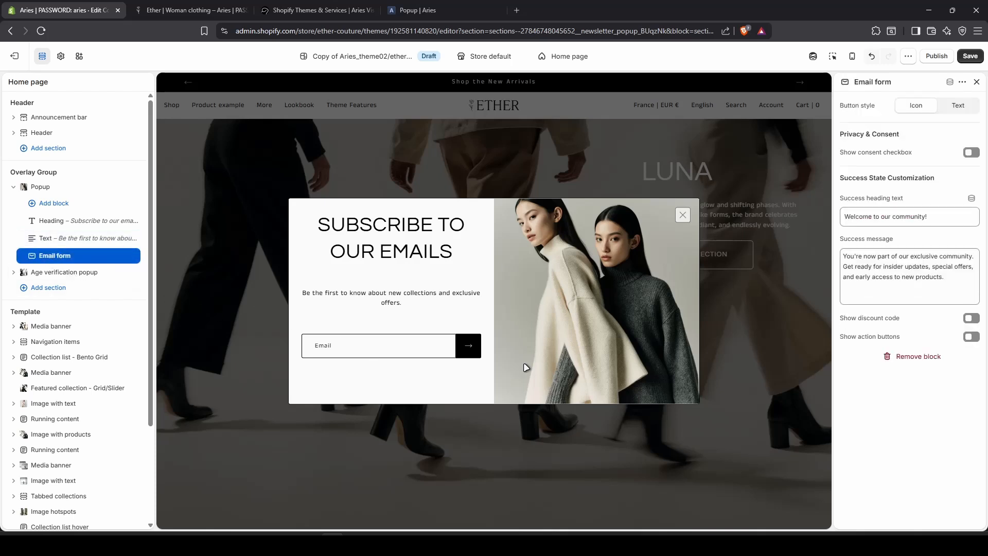
left_click(963, 107)
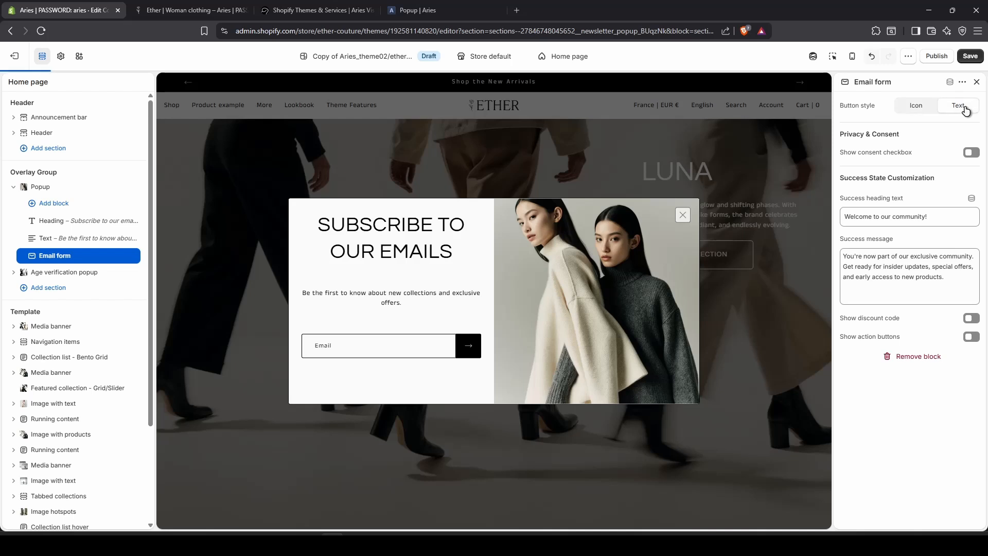
left_click(916, 107)
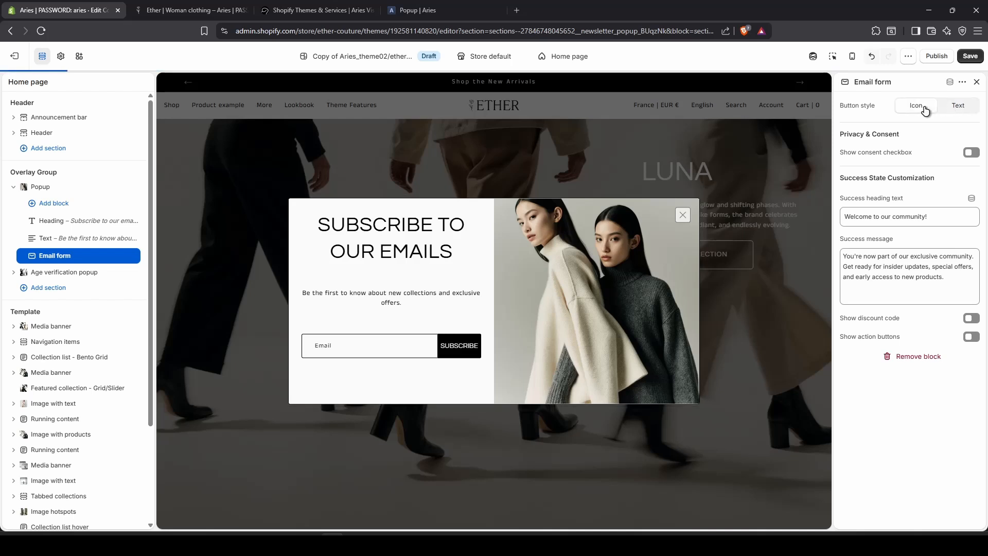
left_click(969, 155)
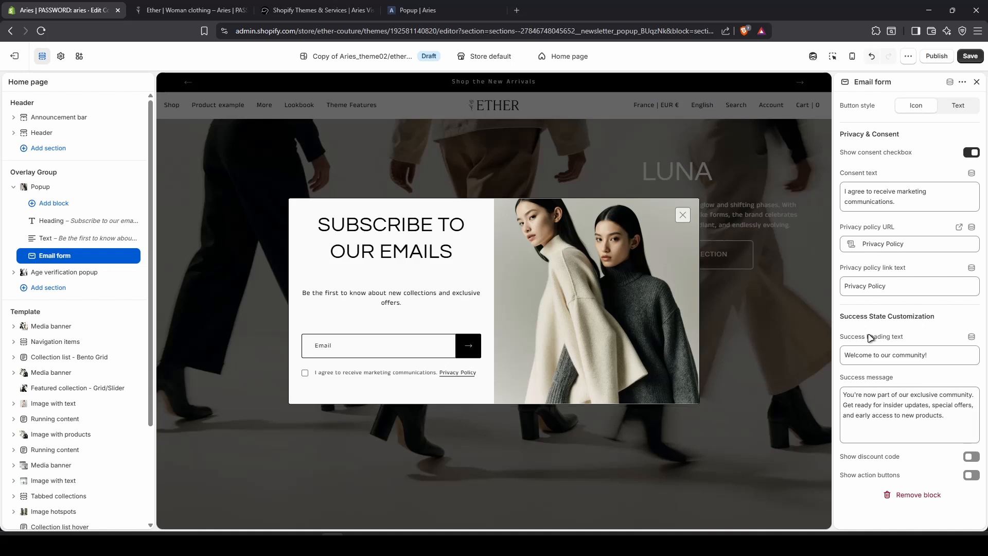
left_click(971, 458)
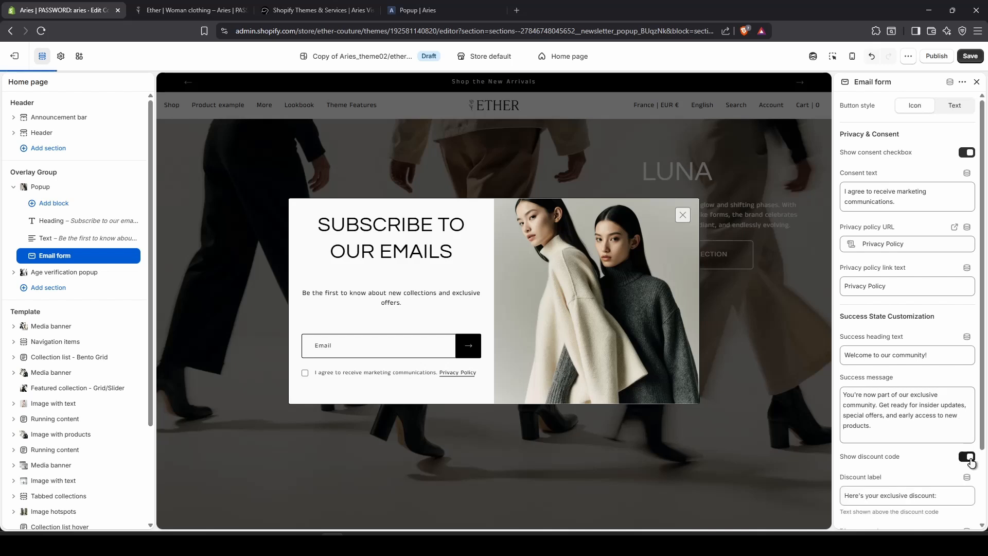
scroll(890, 427, "down", 2)
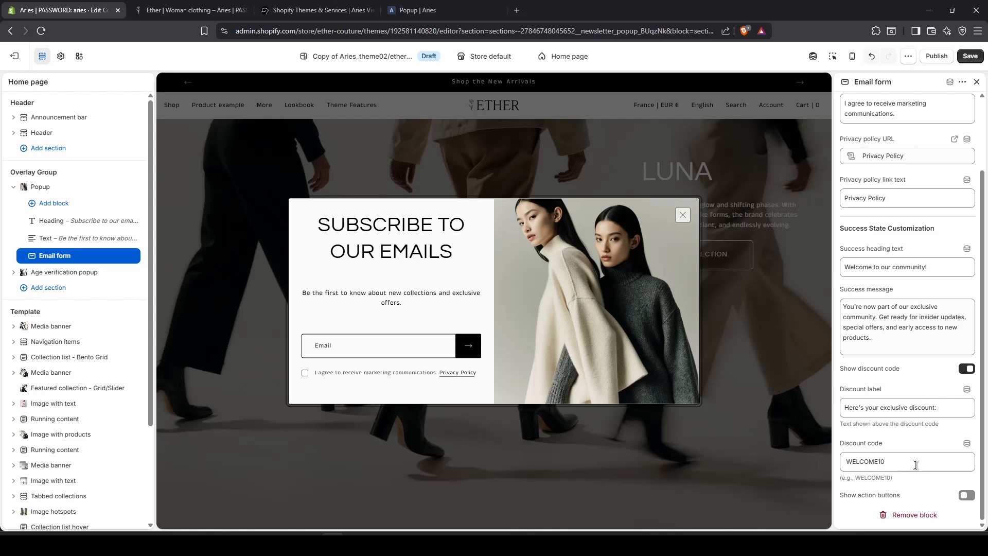
Save, switch off the popup's Test mode, save again, and preview the storefront in a new tab.
left_click(974, 57)
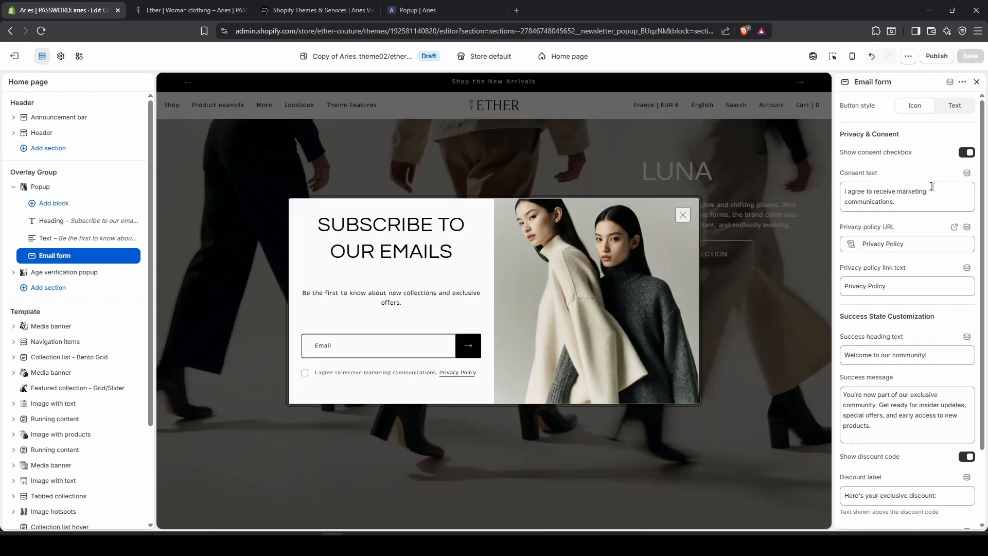
left_click(38, 187)
left_click(962, 121)
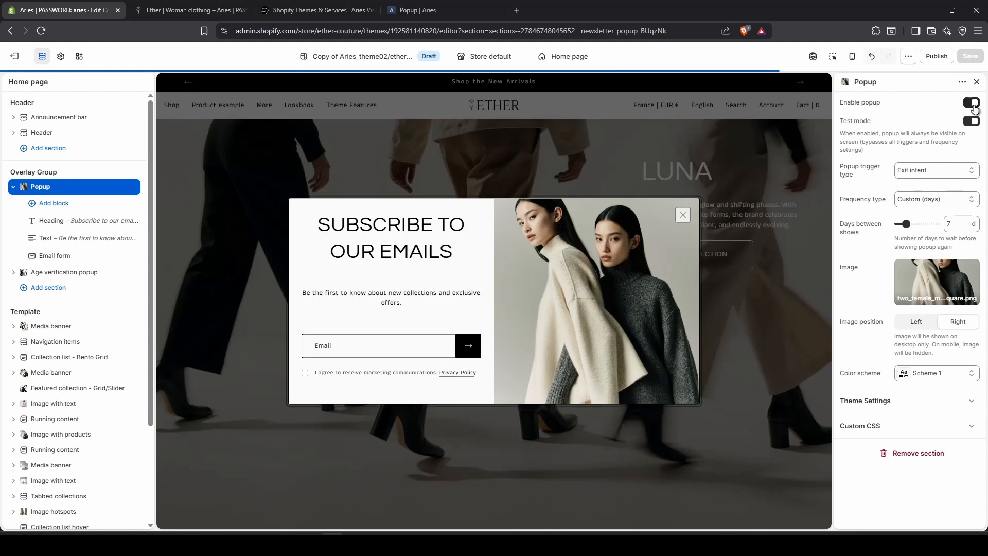
left_click(971, 56)
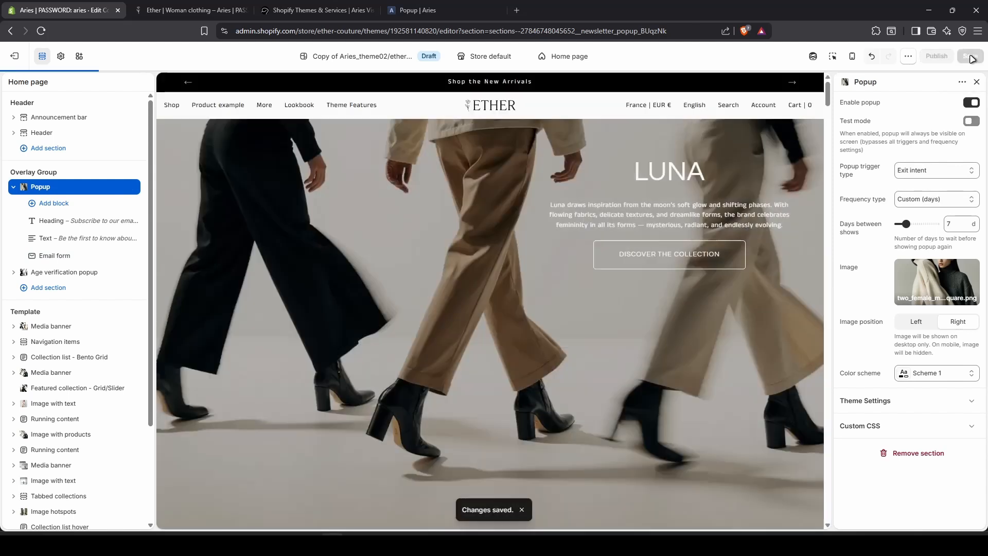
left_click(908, 57)
left_click(835, 113)
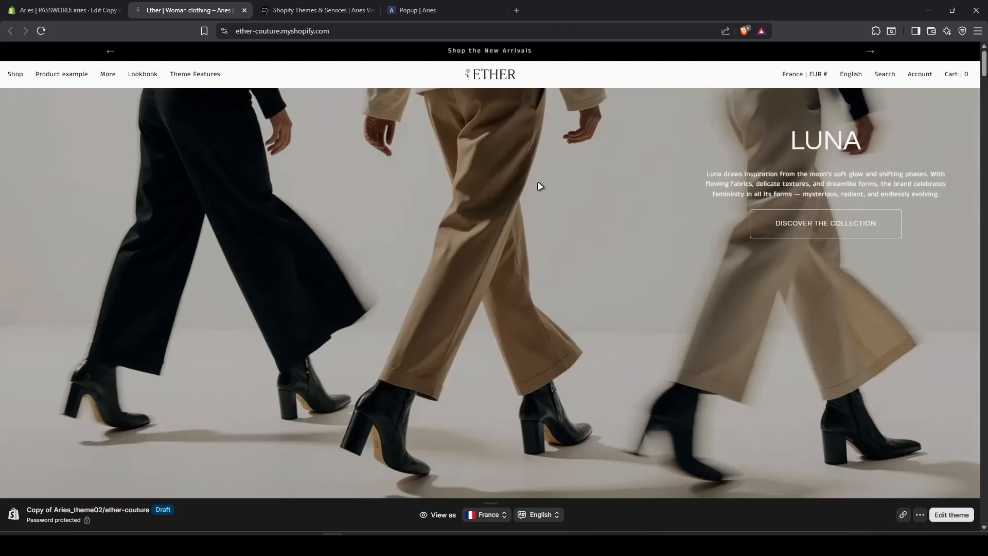
Subscribe in the popup with a test email and marketing consent, then copy the WELCOME10 code.
scroll(563, 244, "down", 4)
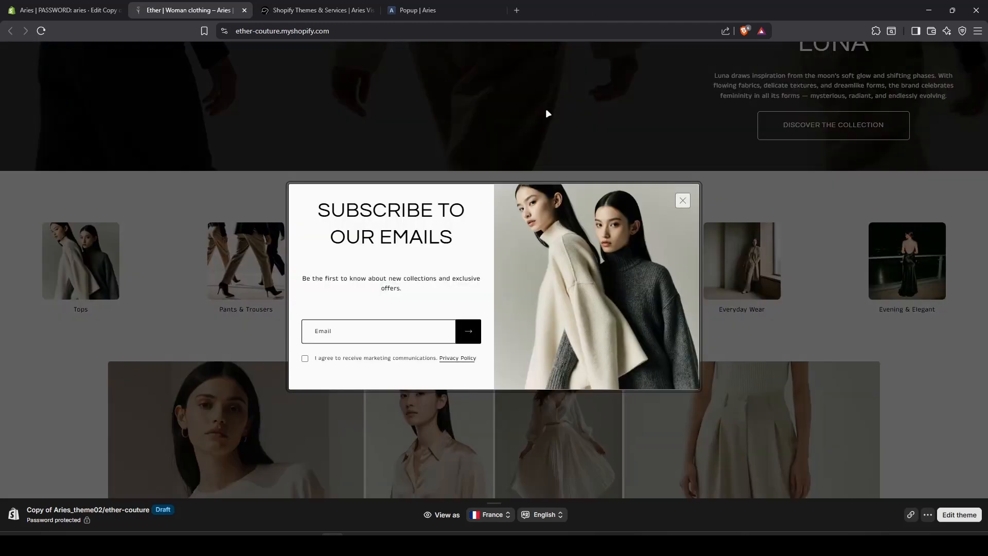
left_click(386, 329)
left_click(393, 358)
left_click(305, 358)
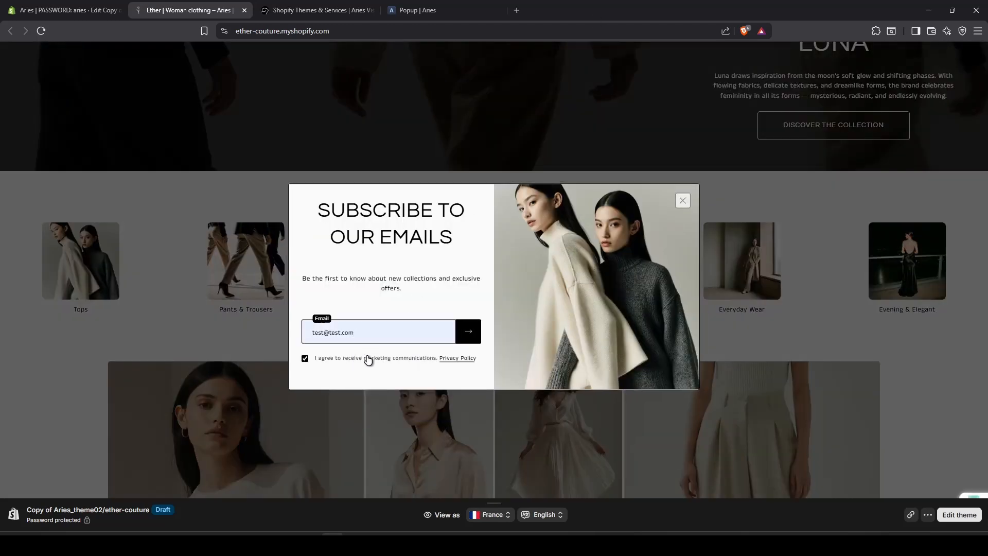
left_click(470, 336)
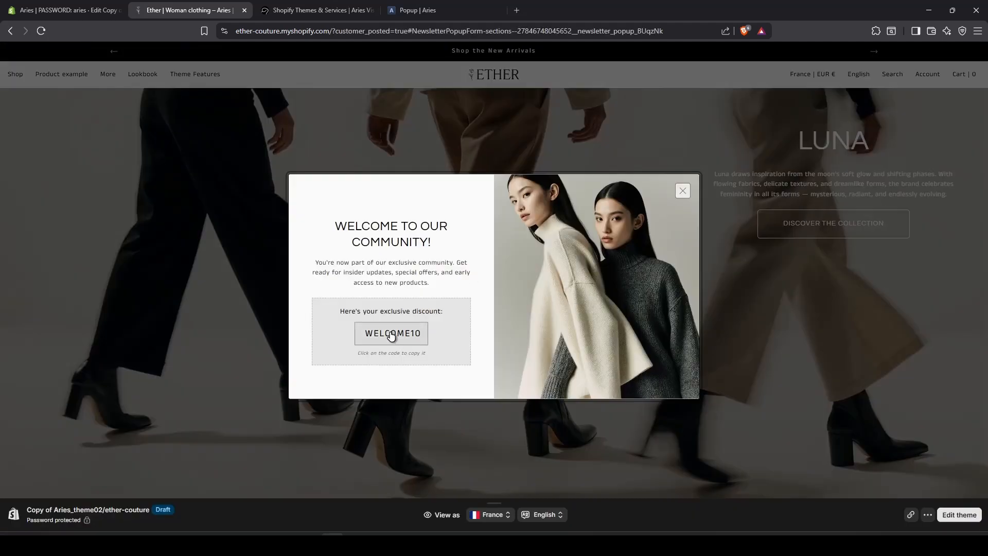
left_click(394, 337)
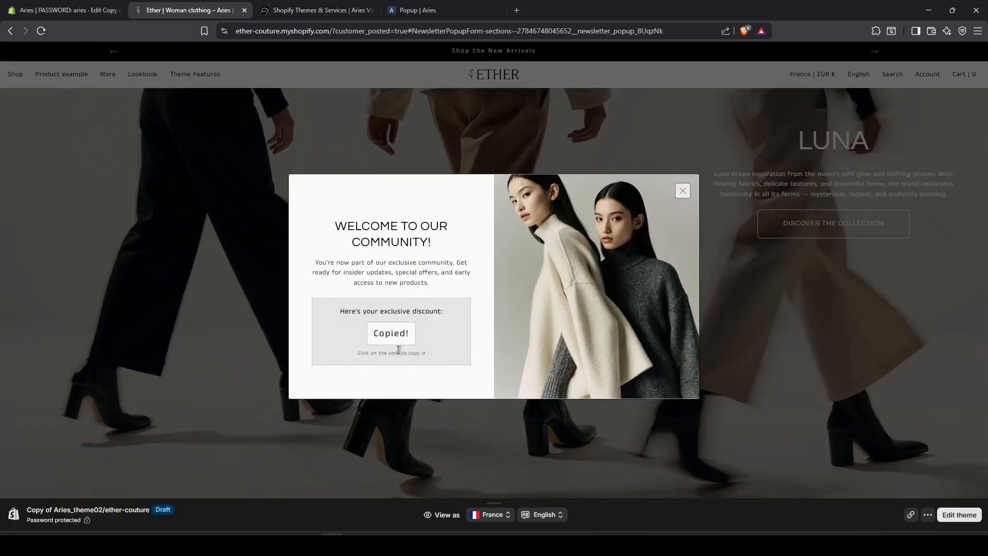
Back in the editor, turn on Show action buttons (Shop Now, View Collections) in the Email form block.
left_click(55, 10)
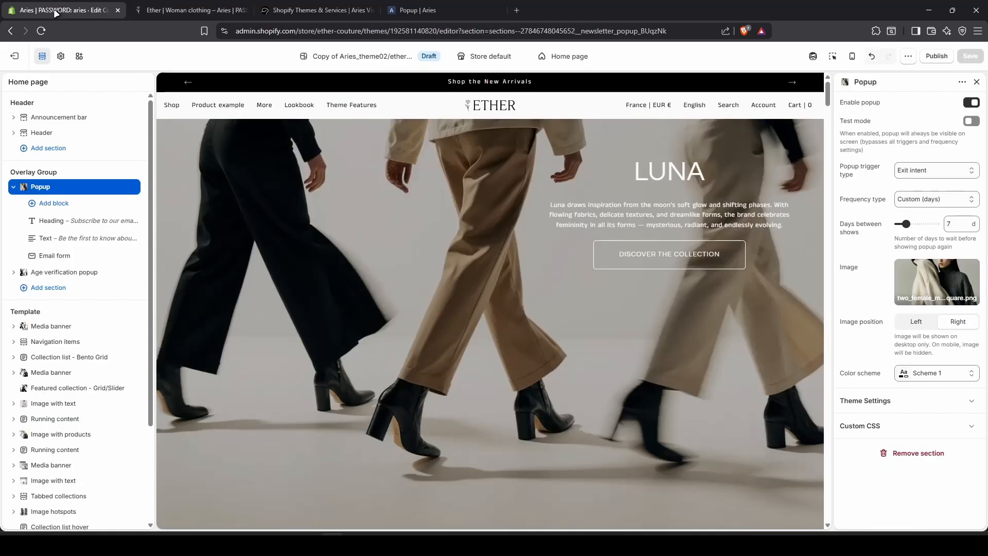
left_click(55, 257)
scroll(948, 425, "down", 1)
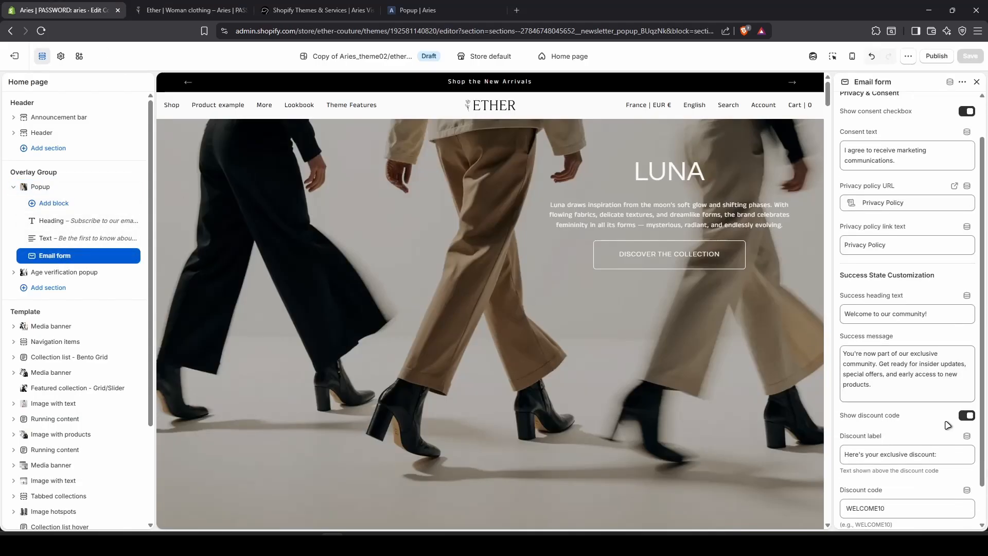
scroll(948, 425, "down", 1)
left_click(967, 496)
scroll(951, 478, "down", 1)
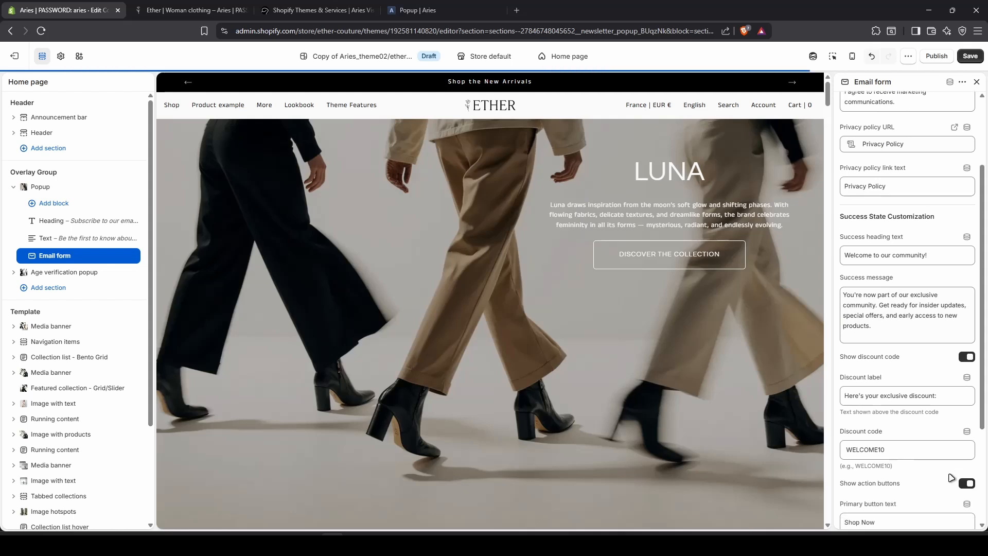
scroll(951, 478, "down", 3)
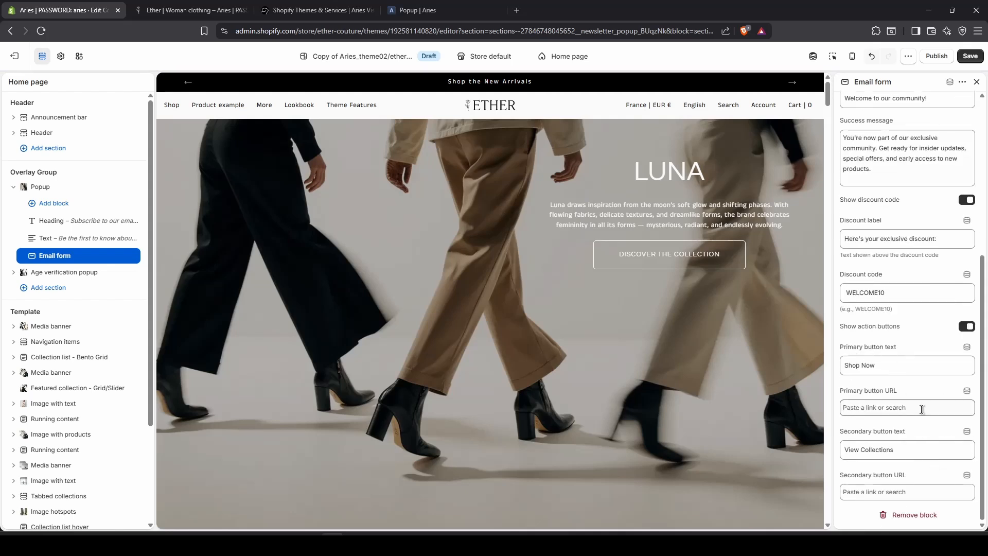
mouse_move(113, 273)
Hide the Email form block and add a Buttons group block to the popup.
left_click(133, 256)
left_click(78, 264)
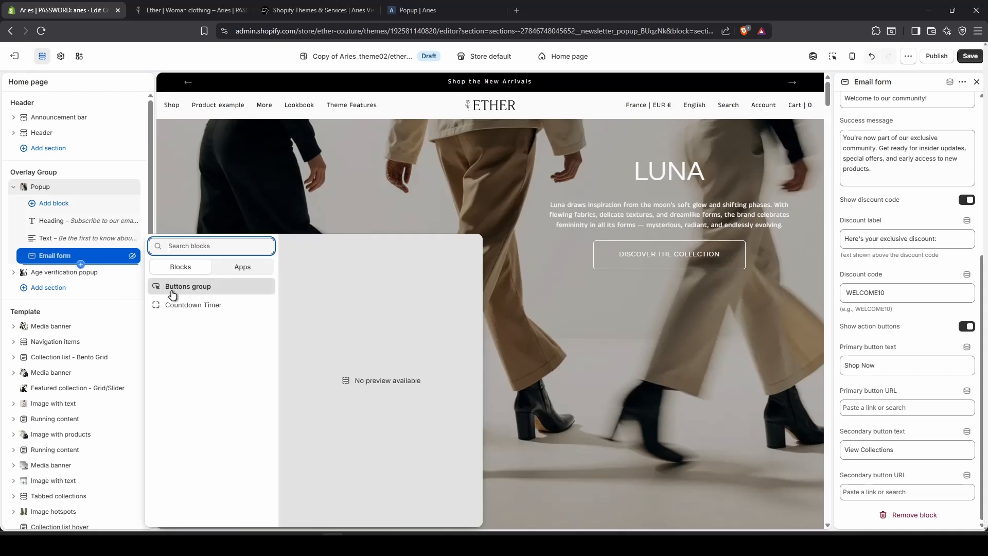
left_click(174, 293)
Label the button 'button', link it to Beige Knitted Top, and give it the Transparent style.
left_click(887, 127)
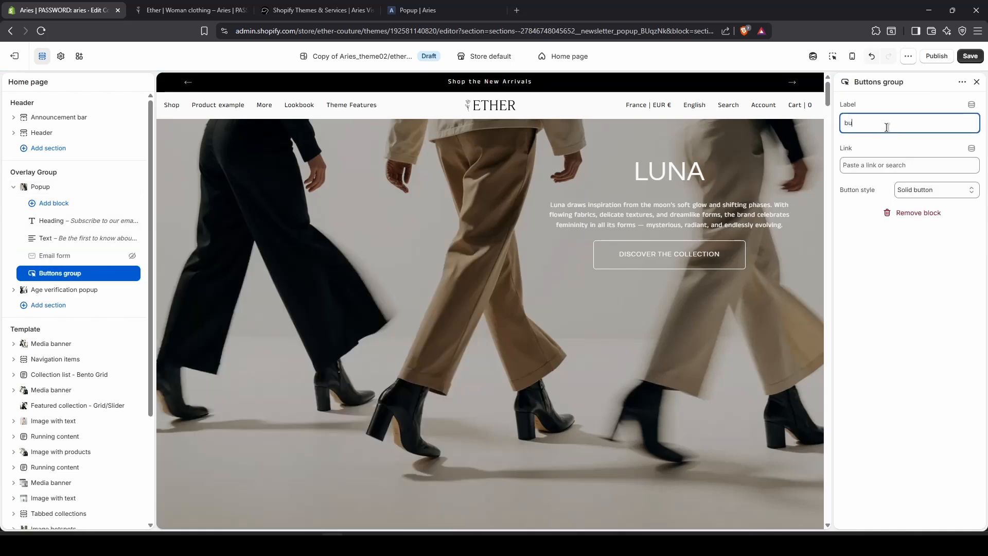
left_click(849, 165)
left_click(865, 208)
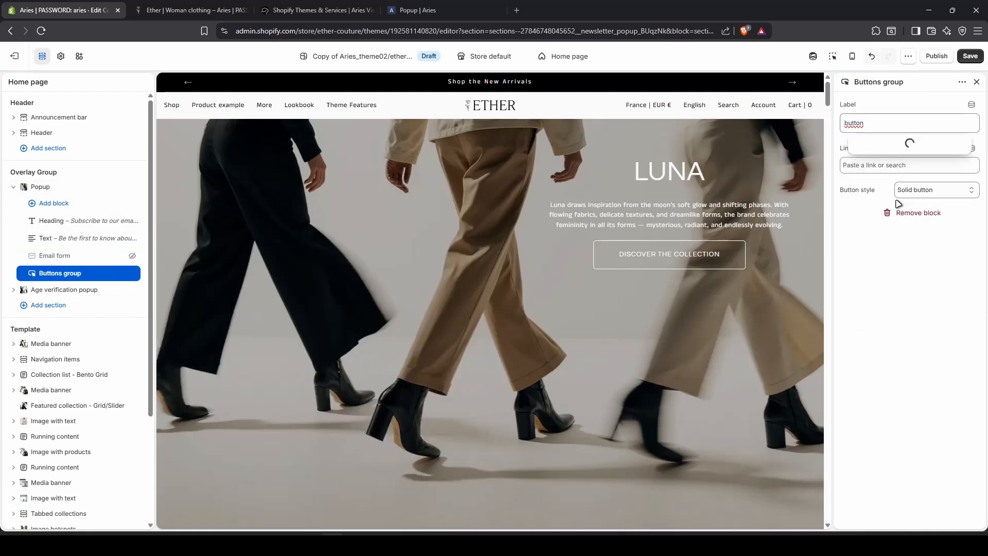
left_click(900, 269)
left_click(934, 189)
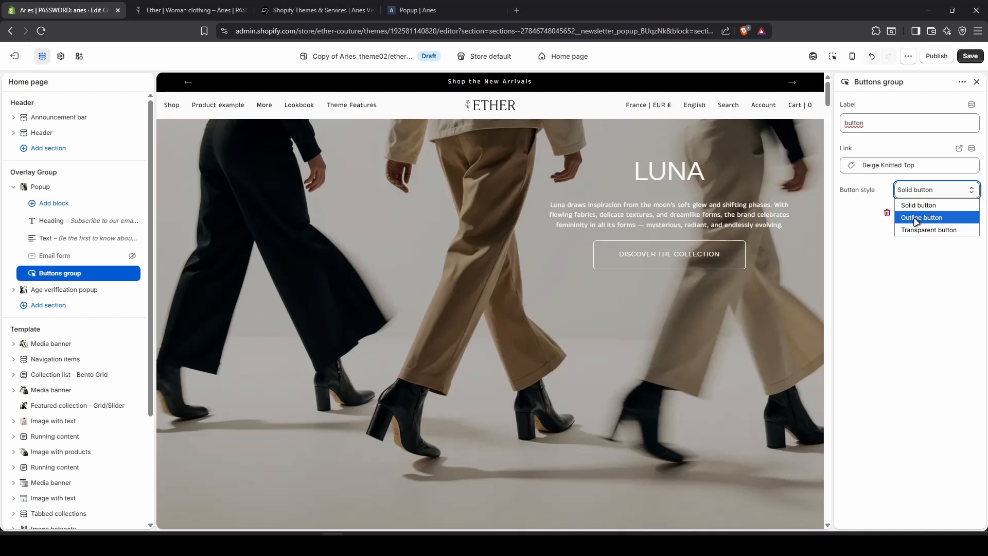
left_click(928, 230)
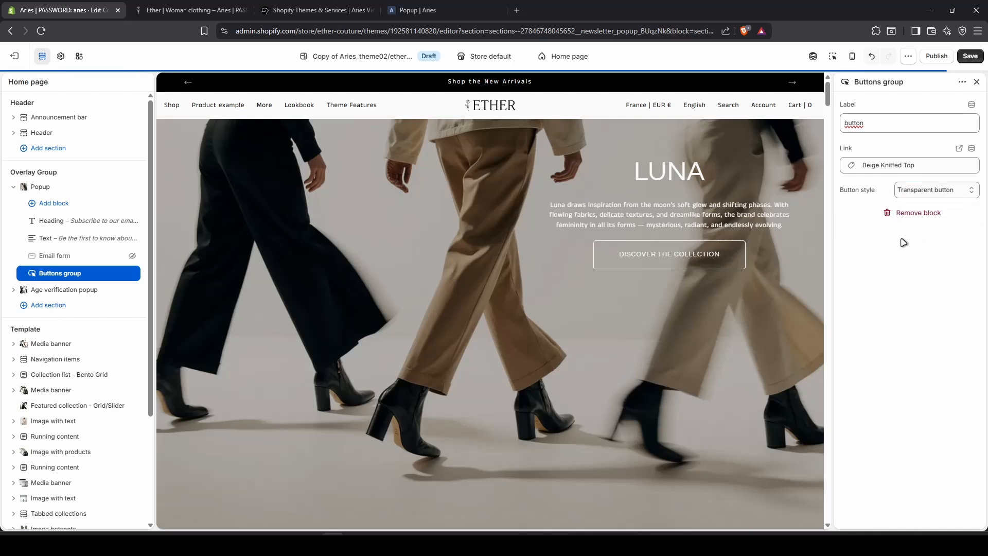
left_click(59, 187)
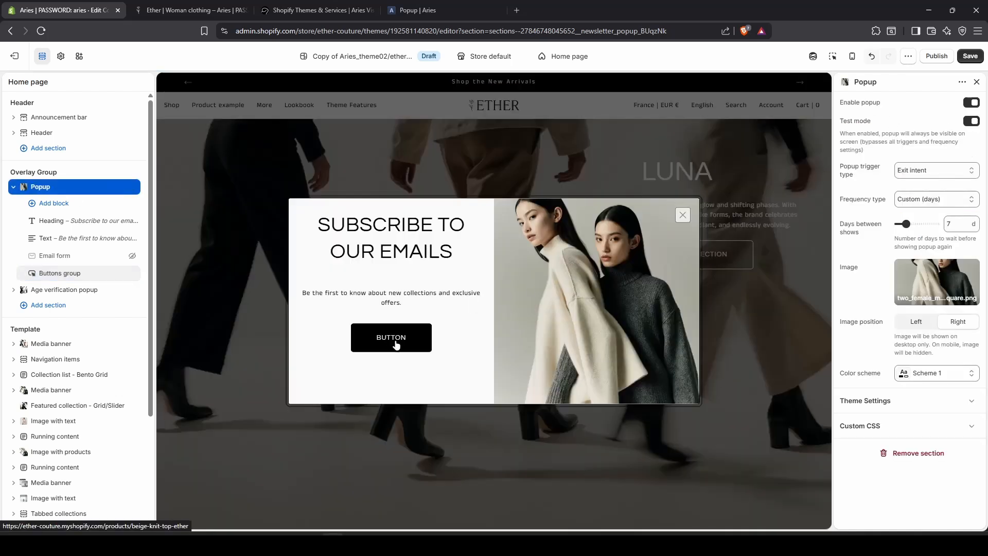
mouse_move(88, 279)
left_mouse_down()
mouse_move(75, 282)
mouse_move(84, 287)
left_mouse_up()
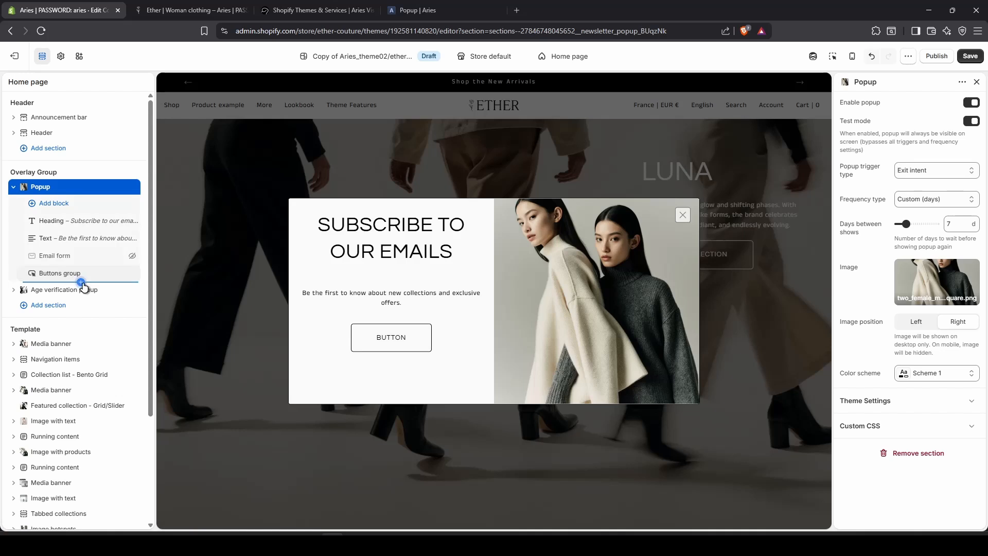
left_click(80, 282)
Add a Countdown Timer in a Scheme 2 container with S labels, placed above the Buttons group.
left_click(186, 308)
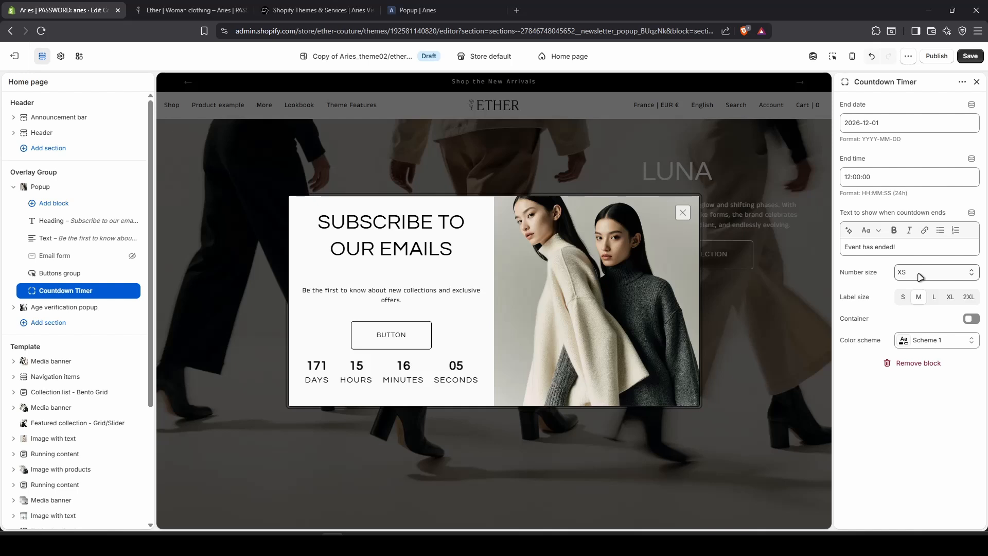
left_click(971, 319)
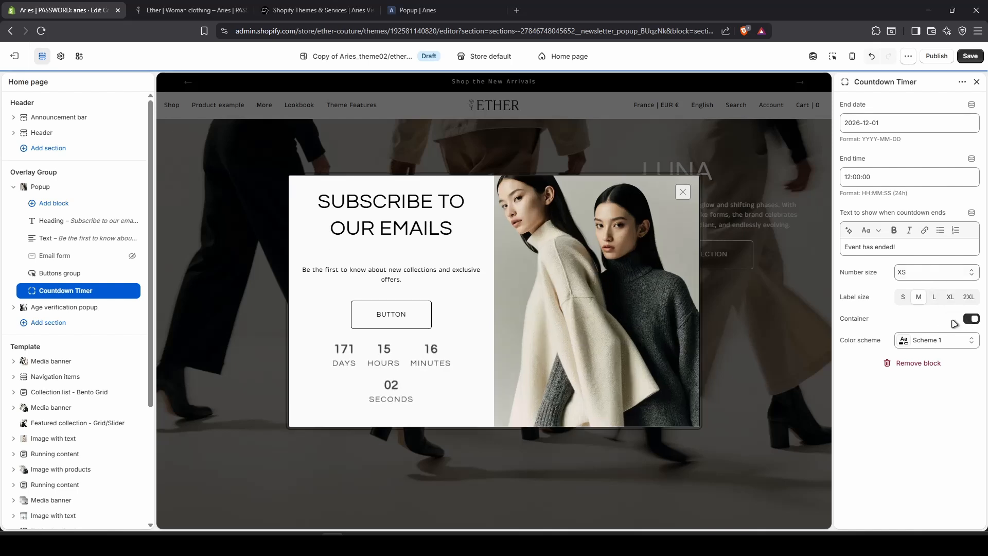
left_click(947, 340)
left_click(919, 94)
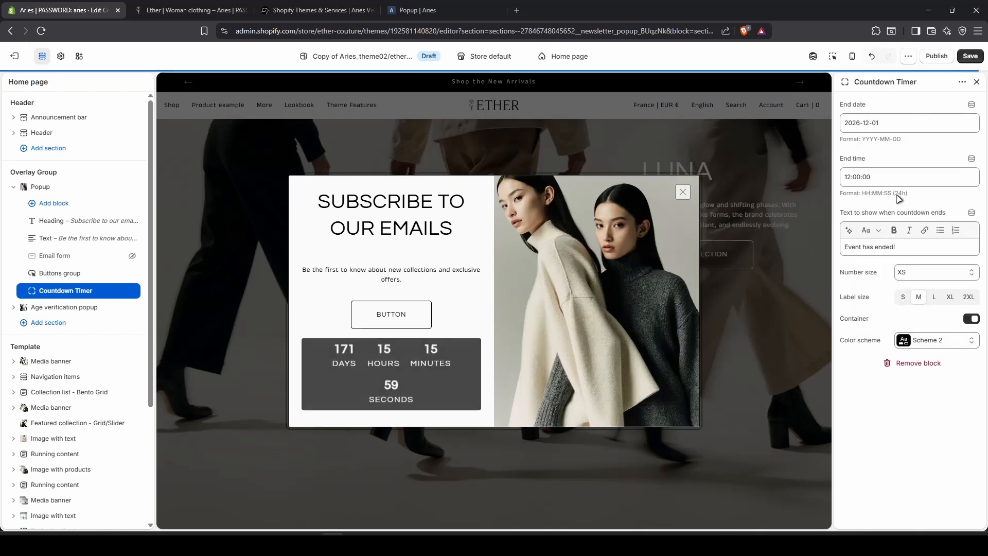
left_click(904, 297)
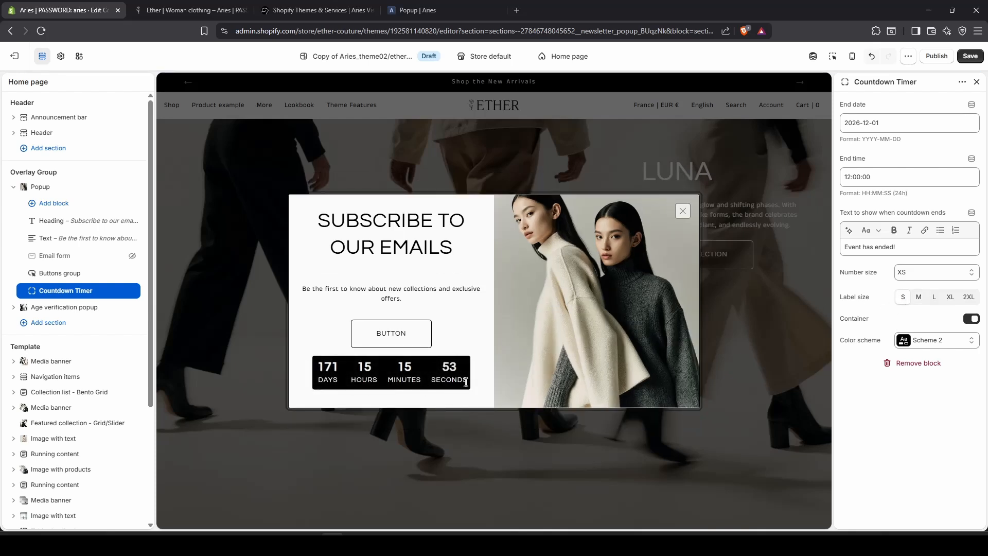
left_click_drag(28, 291, 25, 267)
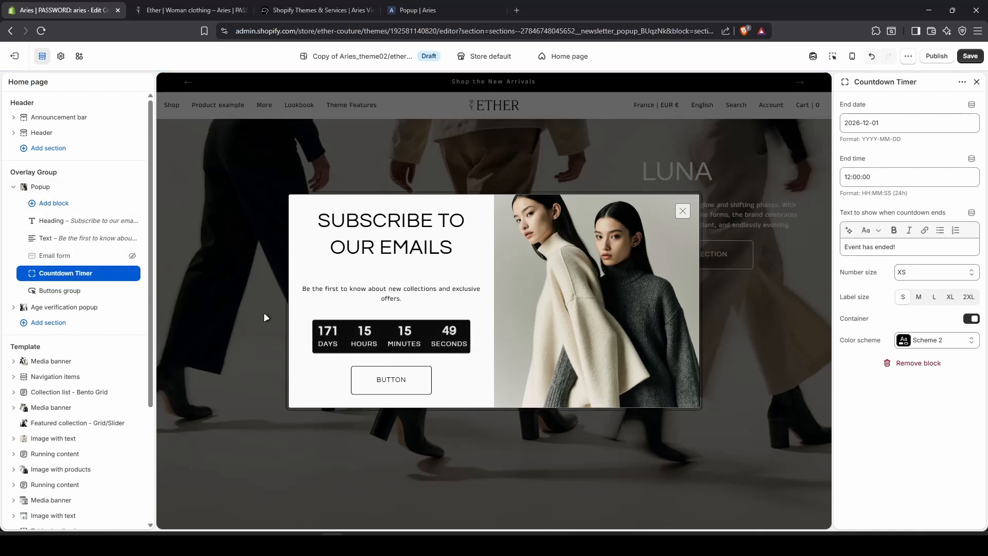